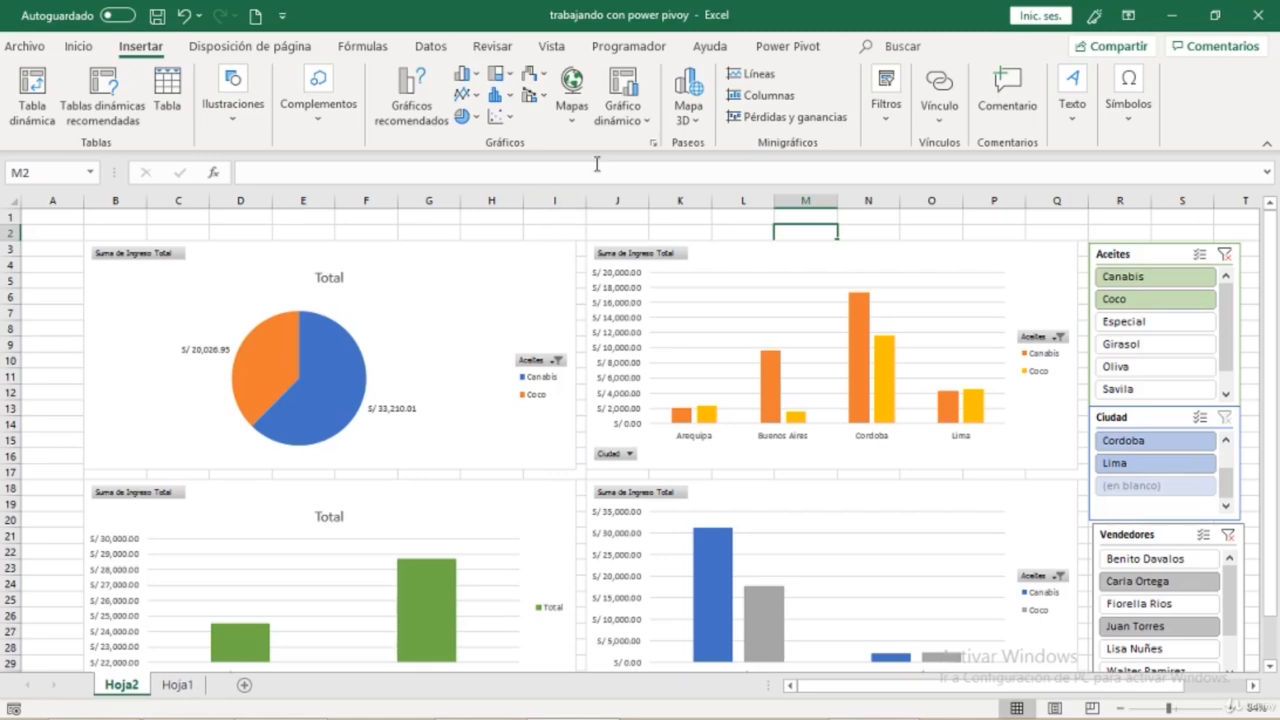
Switch to the Power Pivot window and show the Ingresos table in data view.
{"action": "scroll", "coordinate": [771, 241], "scroll_direction": "down", "scroll_amount": 3}
{"action": "scroll", "coordinate": [771, 241], "scroll_direction": "down", "scroll_amount": 3}
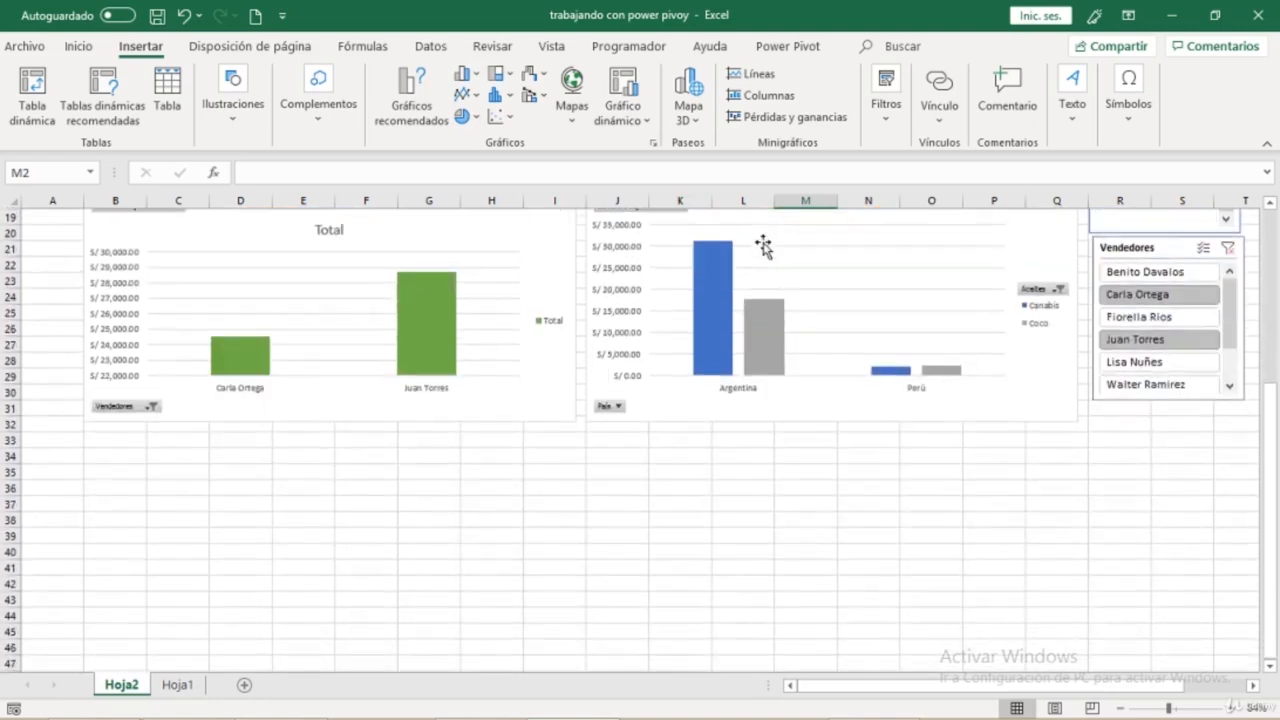
{"action": "scroll", "coordinate": [763, 247], "scroll_direction": "up", "scroll_amount": 6}
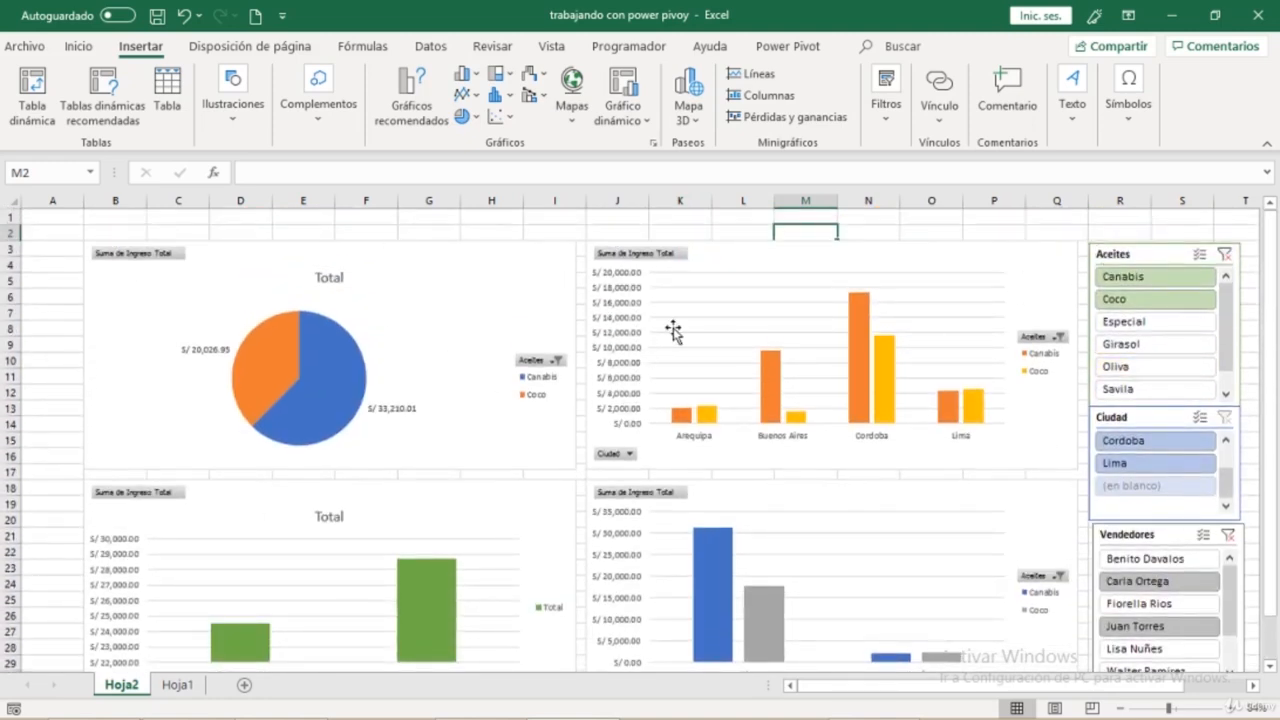
{"action": "scroll", "coordinate": [662, 340], "scroll_direction": "down", "scroll_amount": 1}
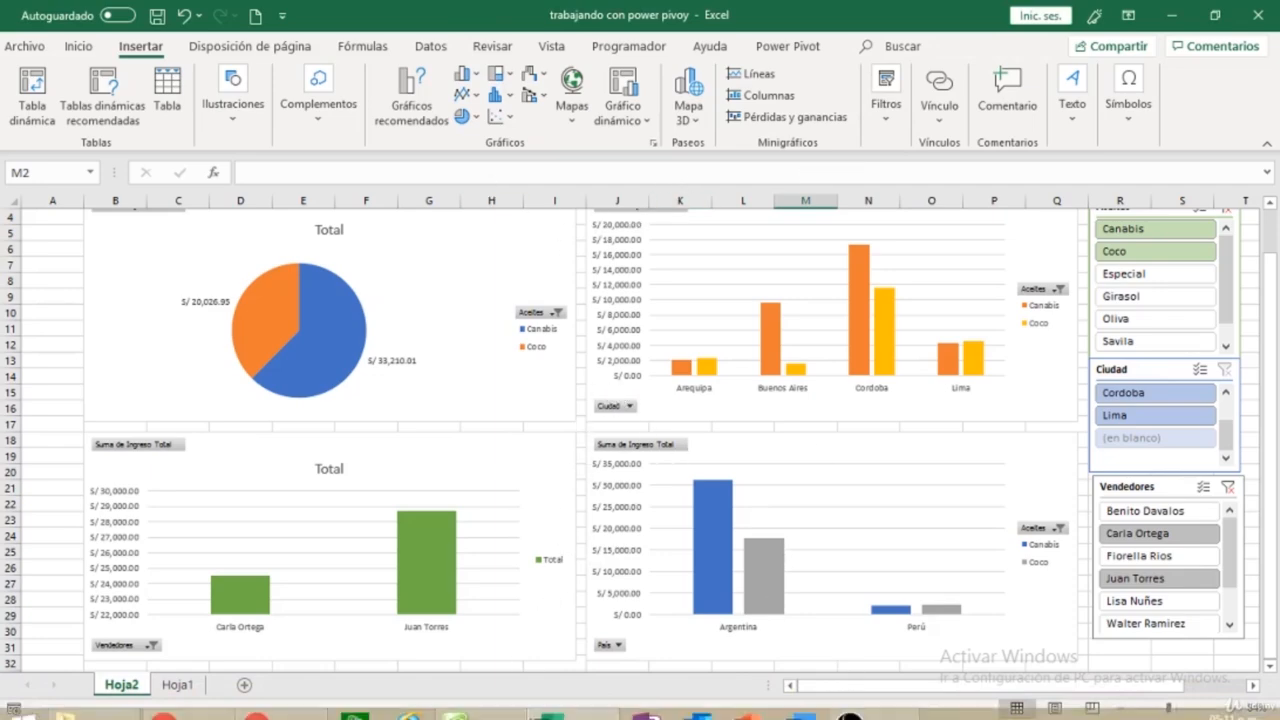
{"action": "left_click", "coordinate": [519, 706]}
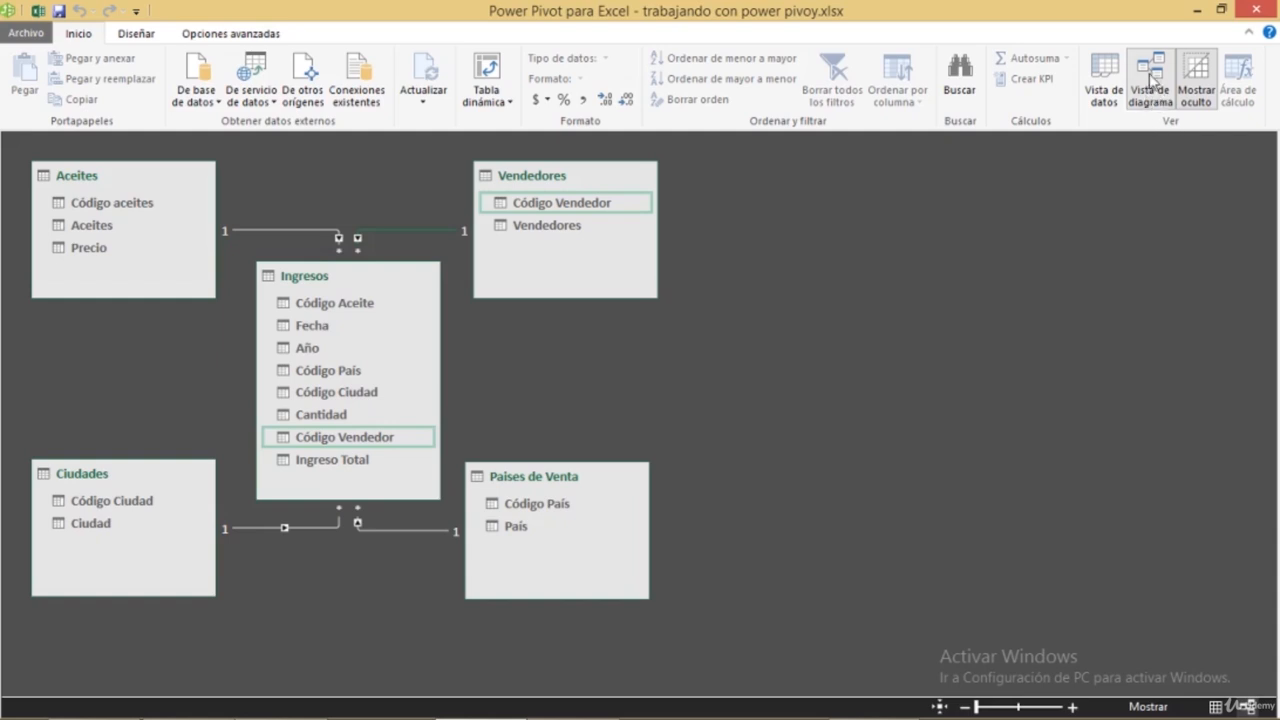
{"action": "left_click", "coordinate": [1100, 94]}
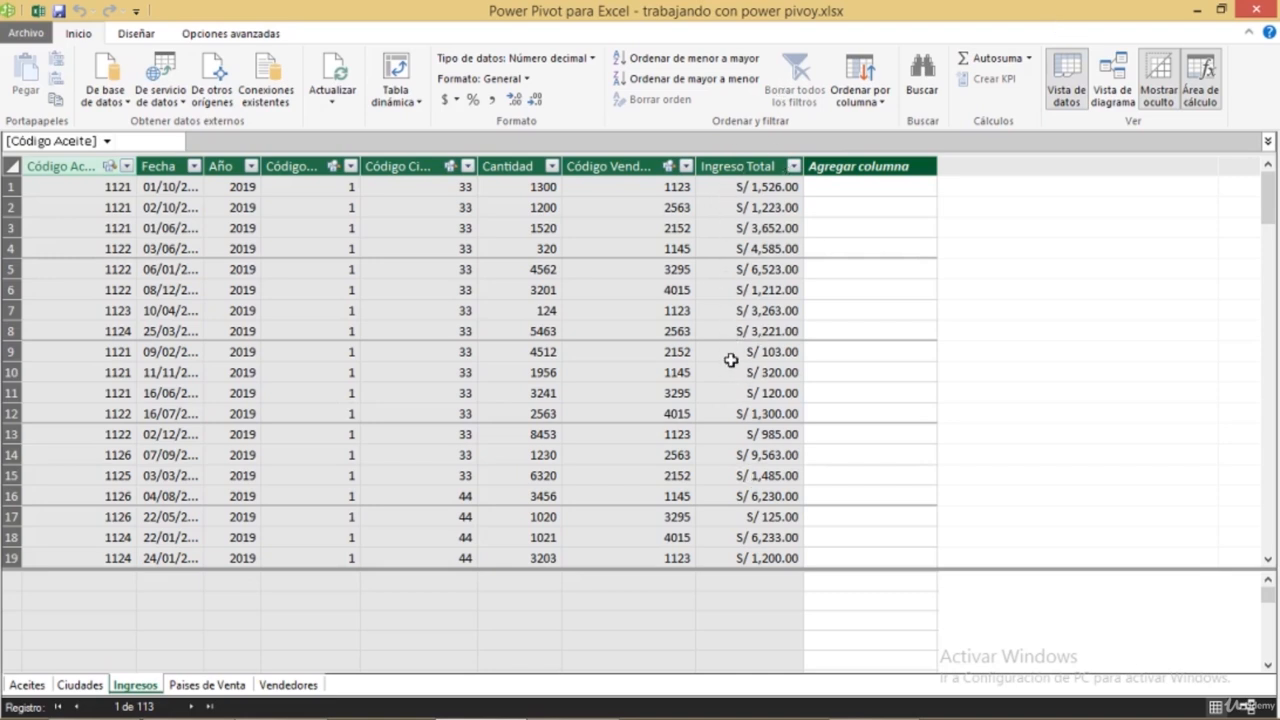
Add an AutoSum Suma measure for the Ingreso Total column and widen the column to show the full result.
{"action": "left_click", "coordinate": [737, 390]}
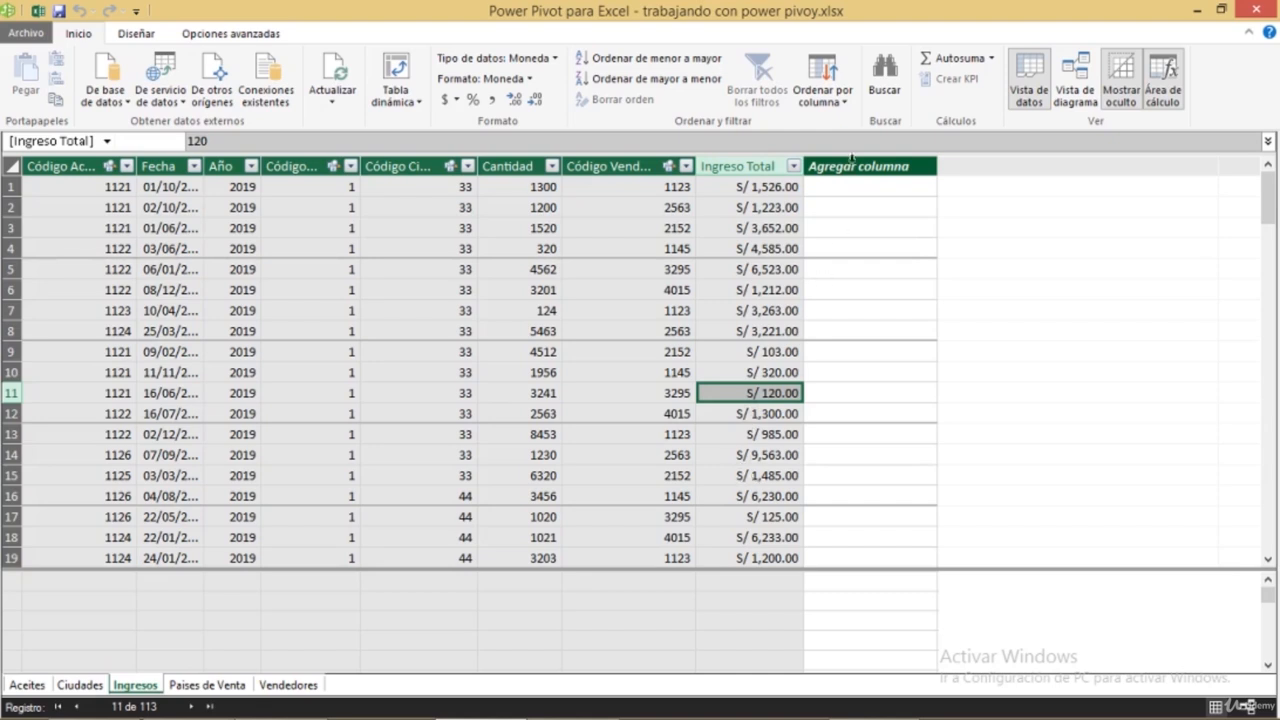
{"action": "left_click", "coordinate": [990, 60]}
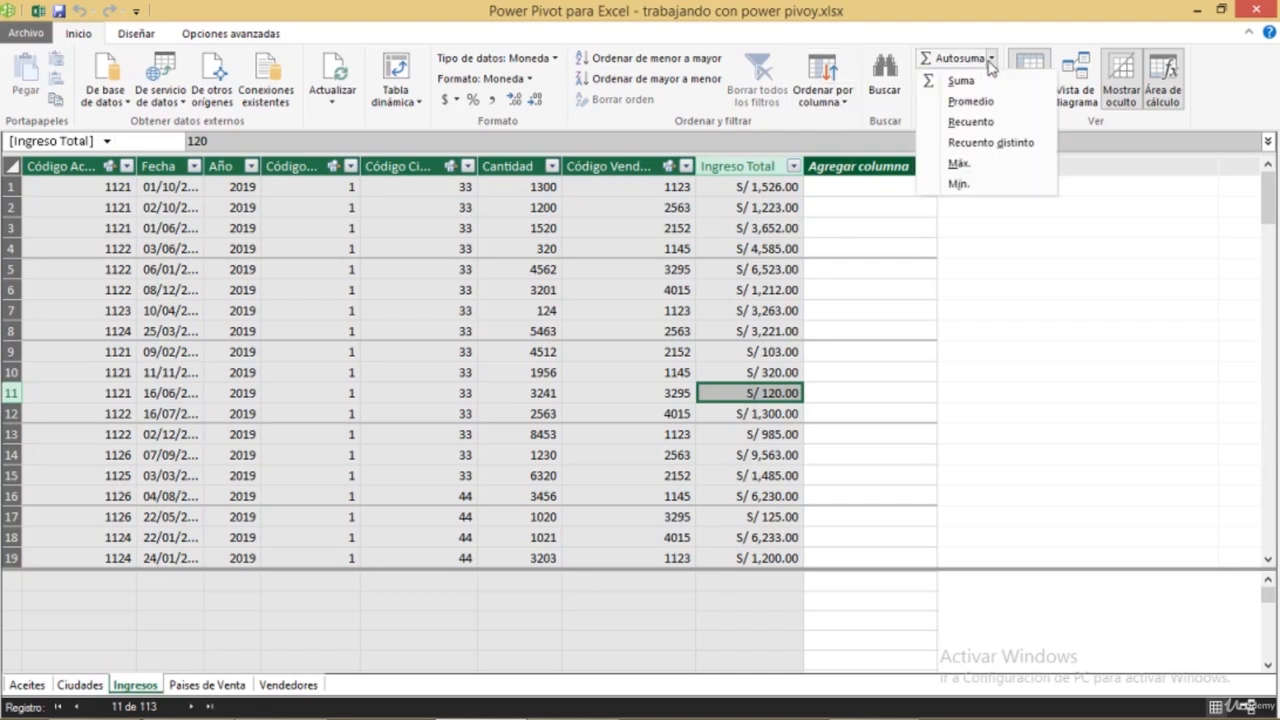
{"action": "left_click", "coordinate": [961, 81]}
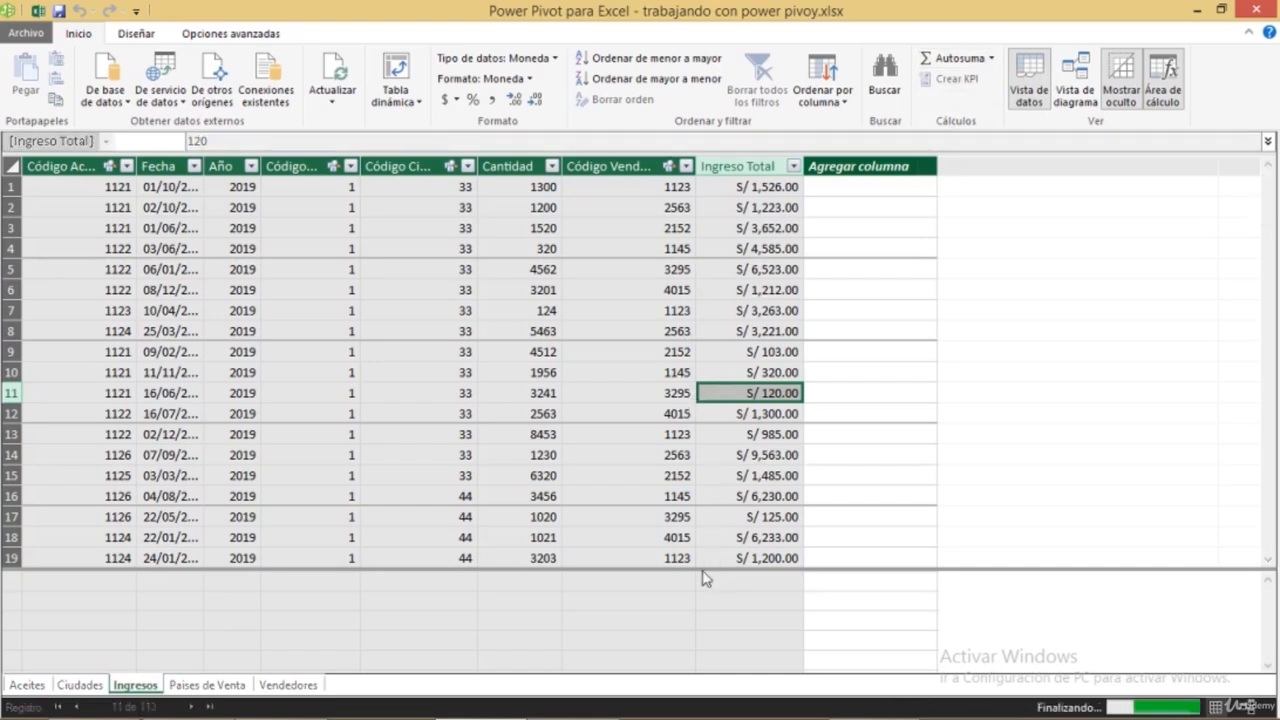
{"action": "left_click", "coordinate": [757, 586]}
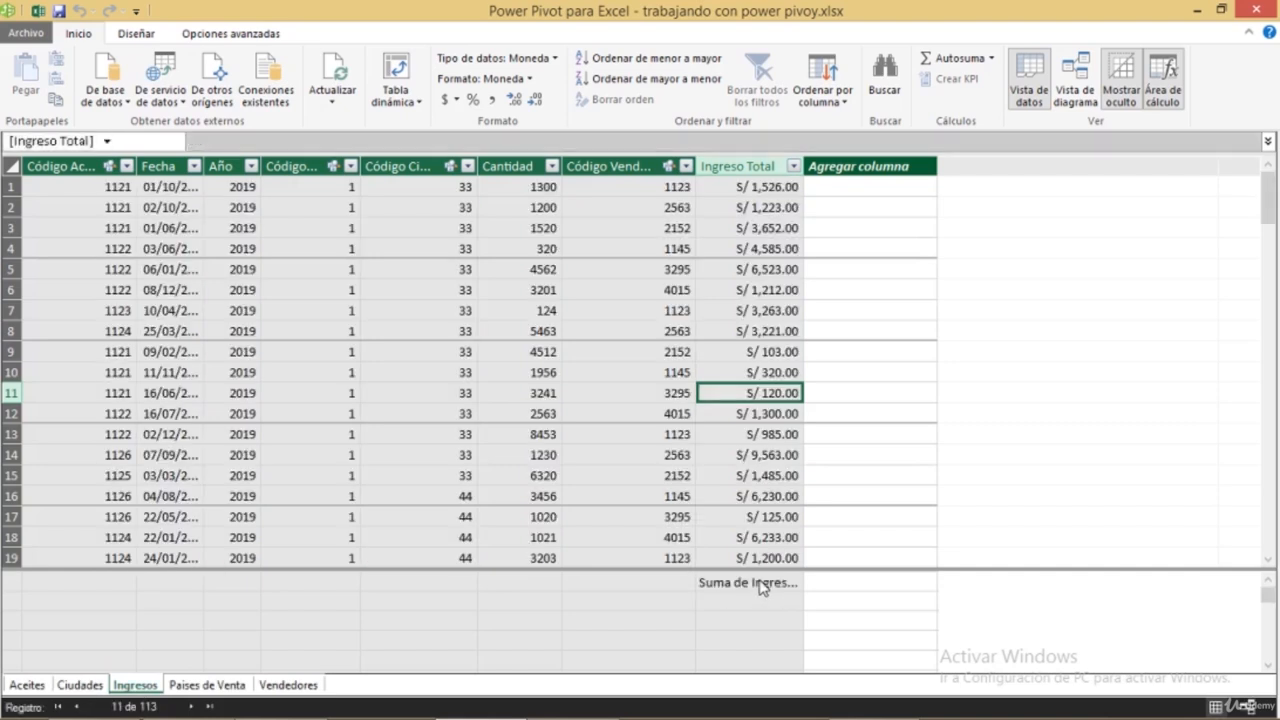
{"action": "left_click", "coordinate": [770, 586]}
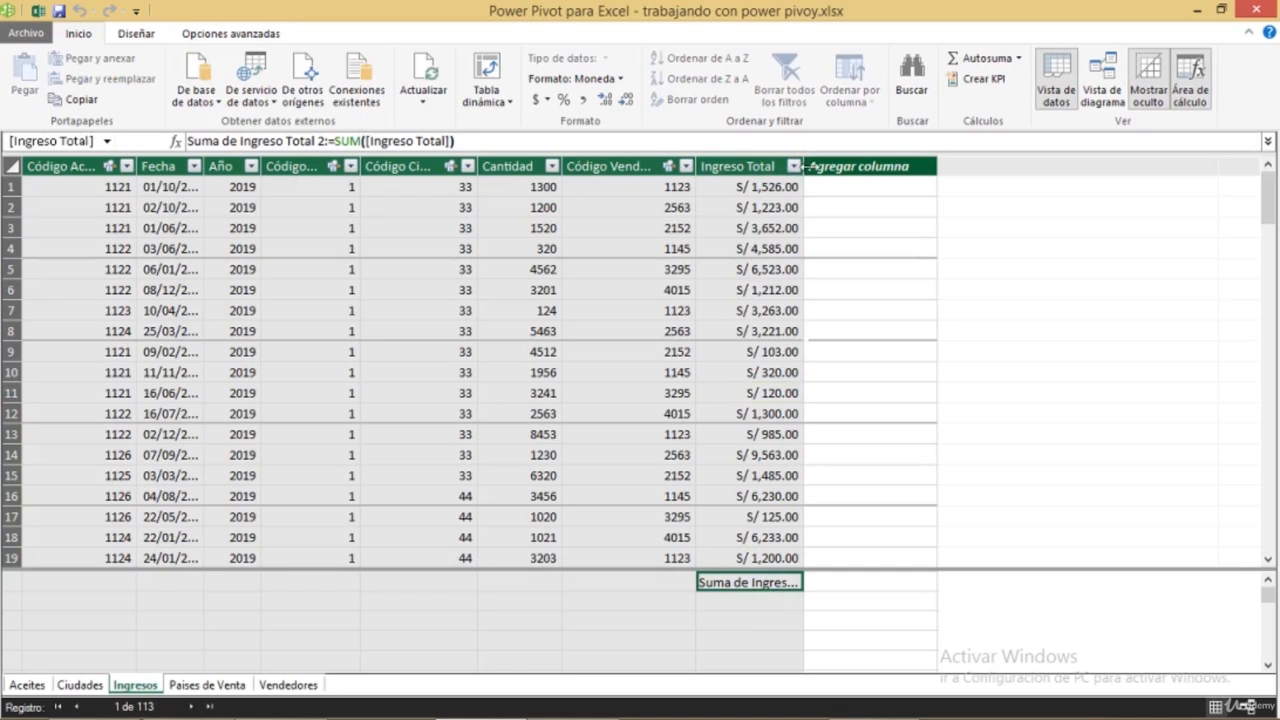
{"action": "left_click_drag", "start_coordinate": [803, 166], "coordinate": [956, 166]}
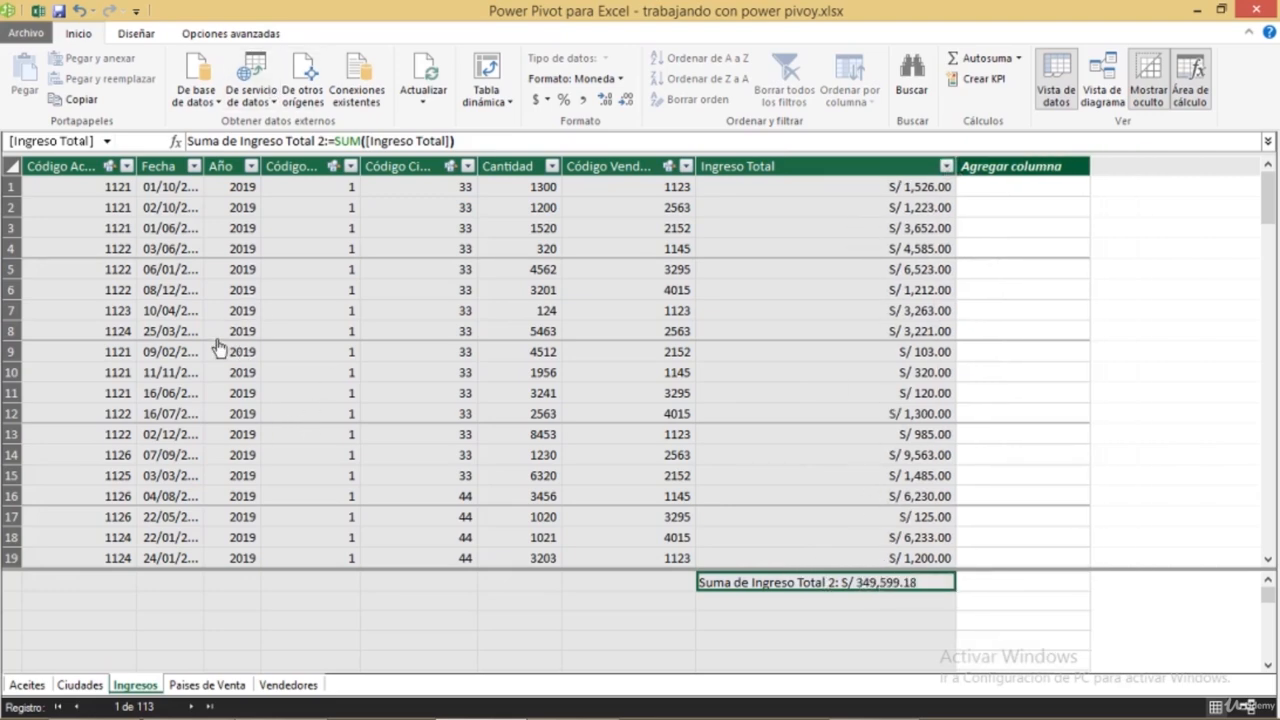
Add an AutoSum Promedio measure for the Cantidad column and widen that column to show the result.
{"action": "left_click", "coordinate": [718, 603]}
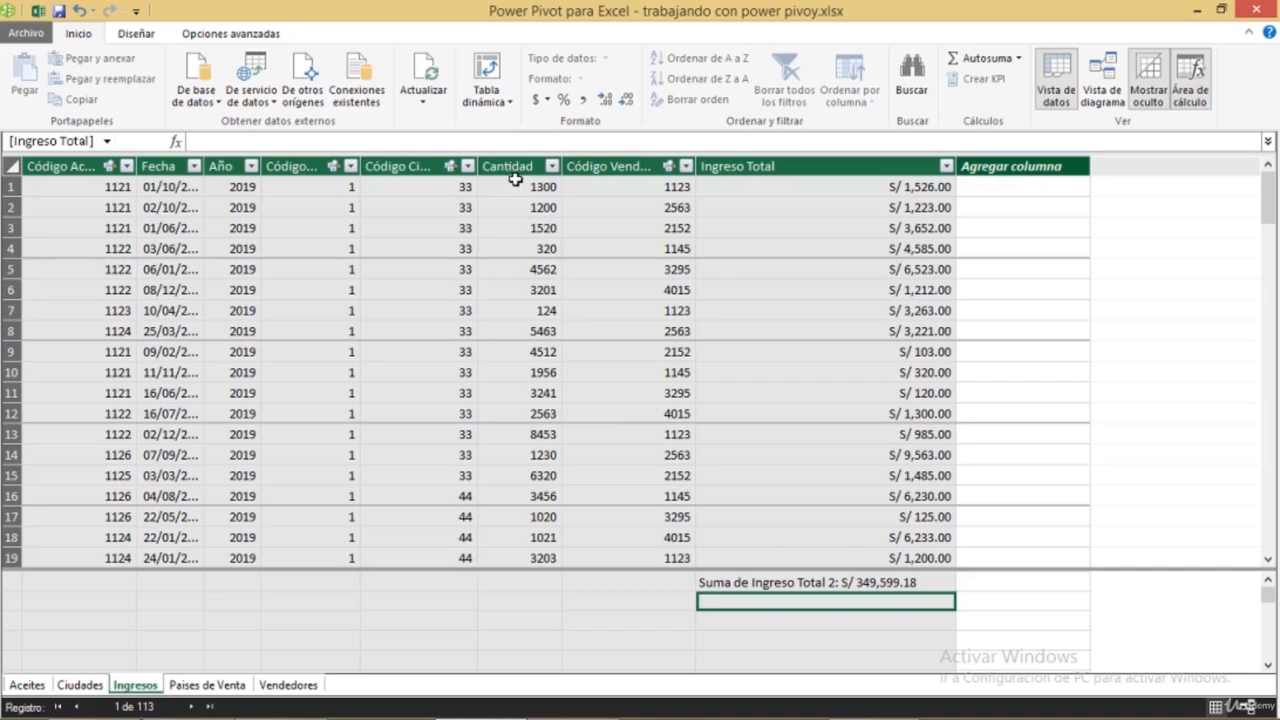
{"action": "left_click", "coordinate": [543, 395]}
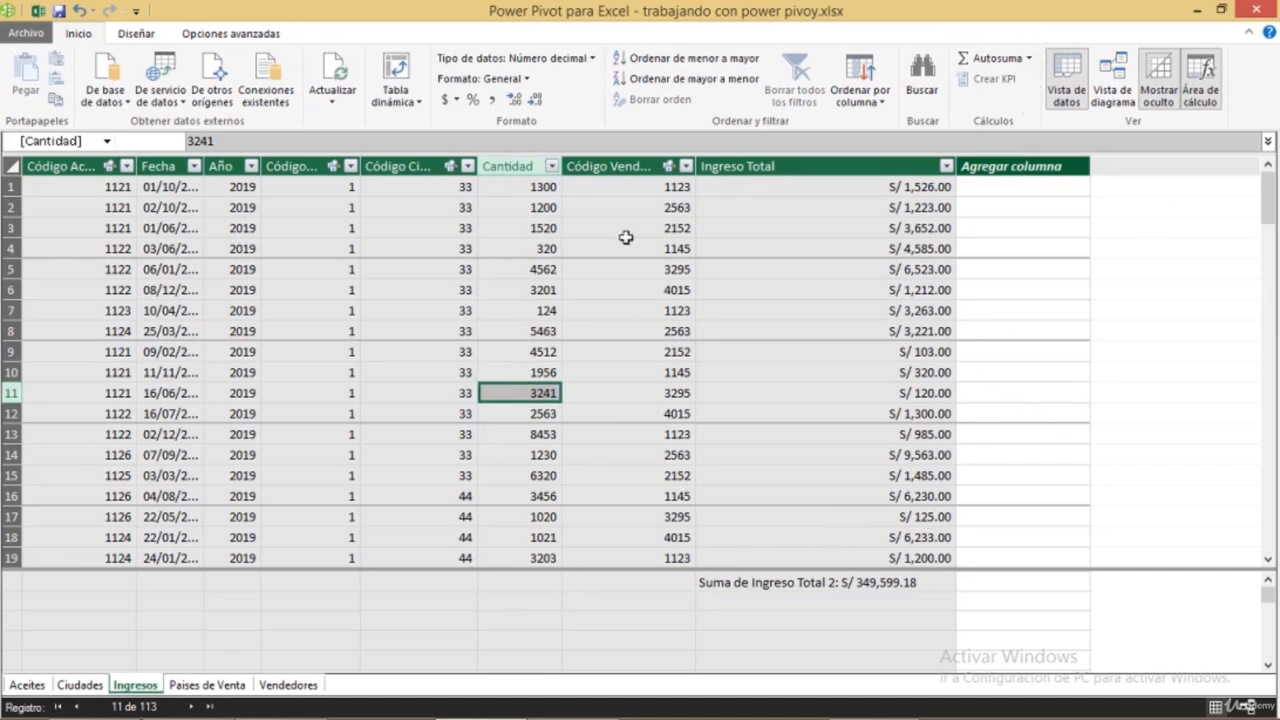
{"action": "left_click", "coordinate": [1029, 58]}
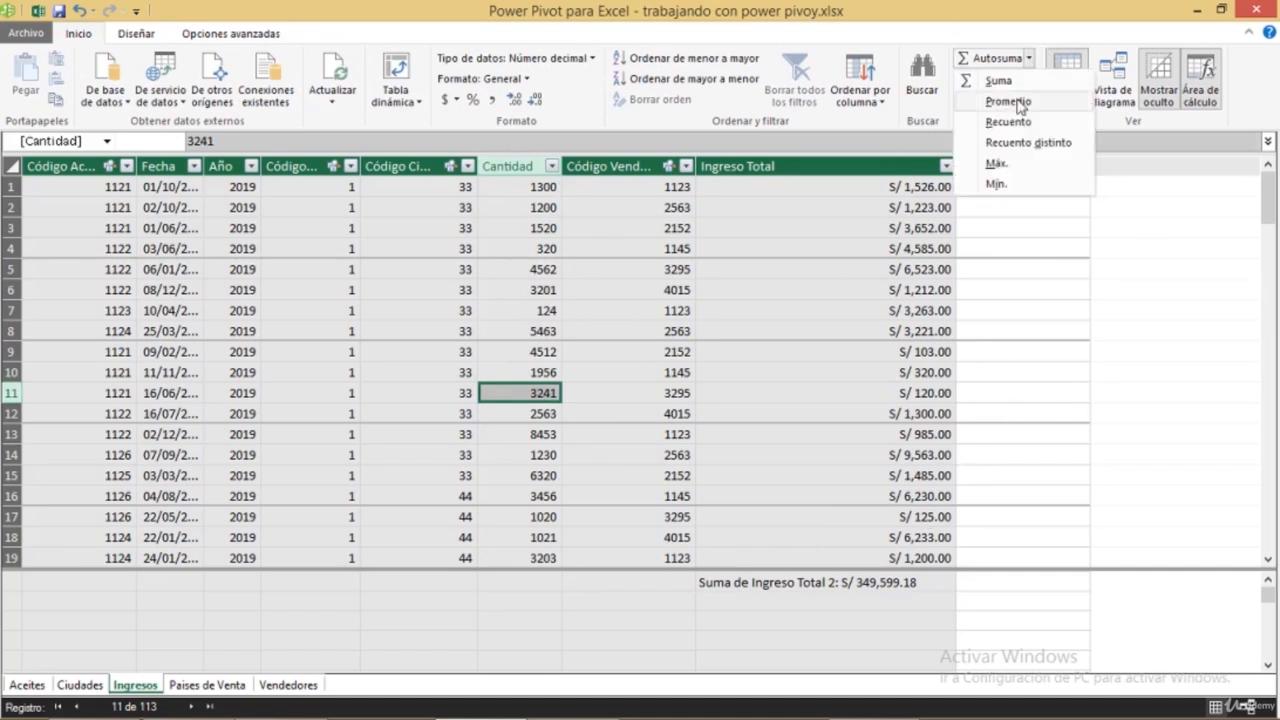
{"action": "left_click", "coordinate": [1018, 101]}
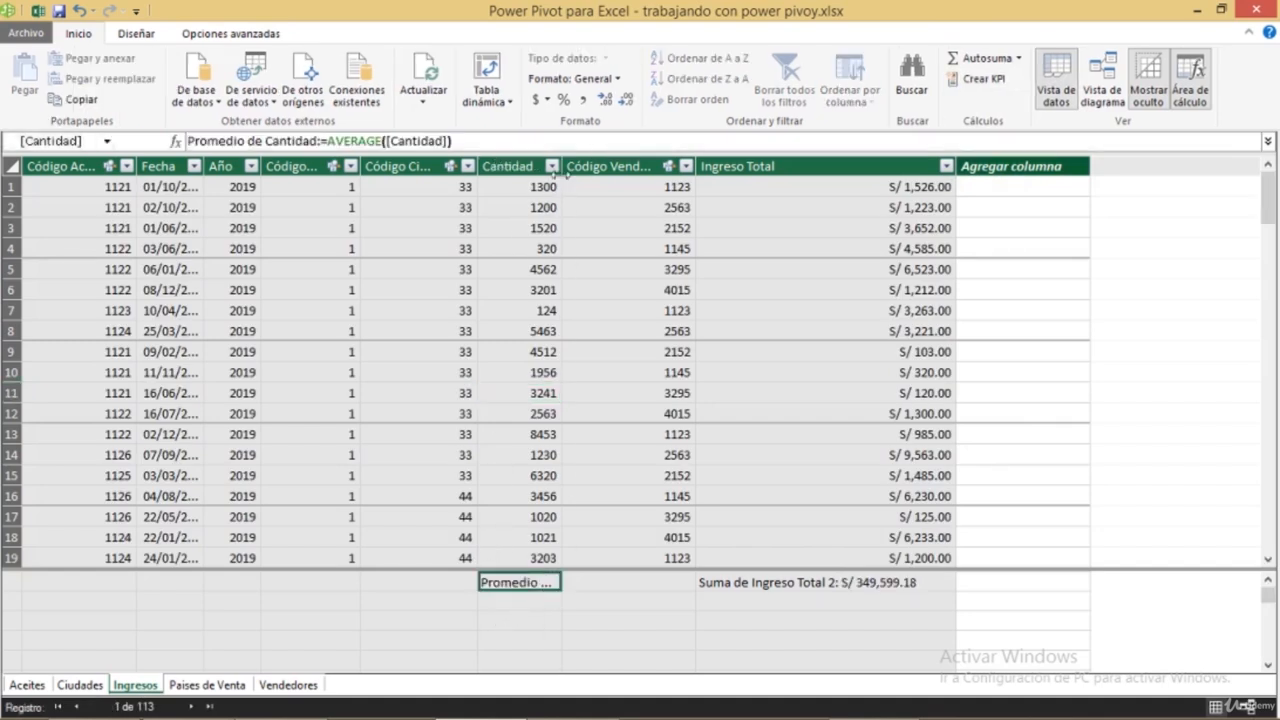
{"action": "left_click_drag", "start_coordinate": [562, 170], "coordinate": [700, 168]}
{"action": "left_click", "coordinate": [642, 186]}
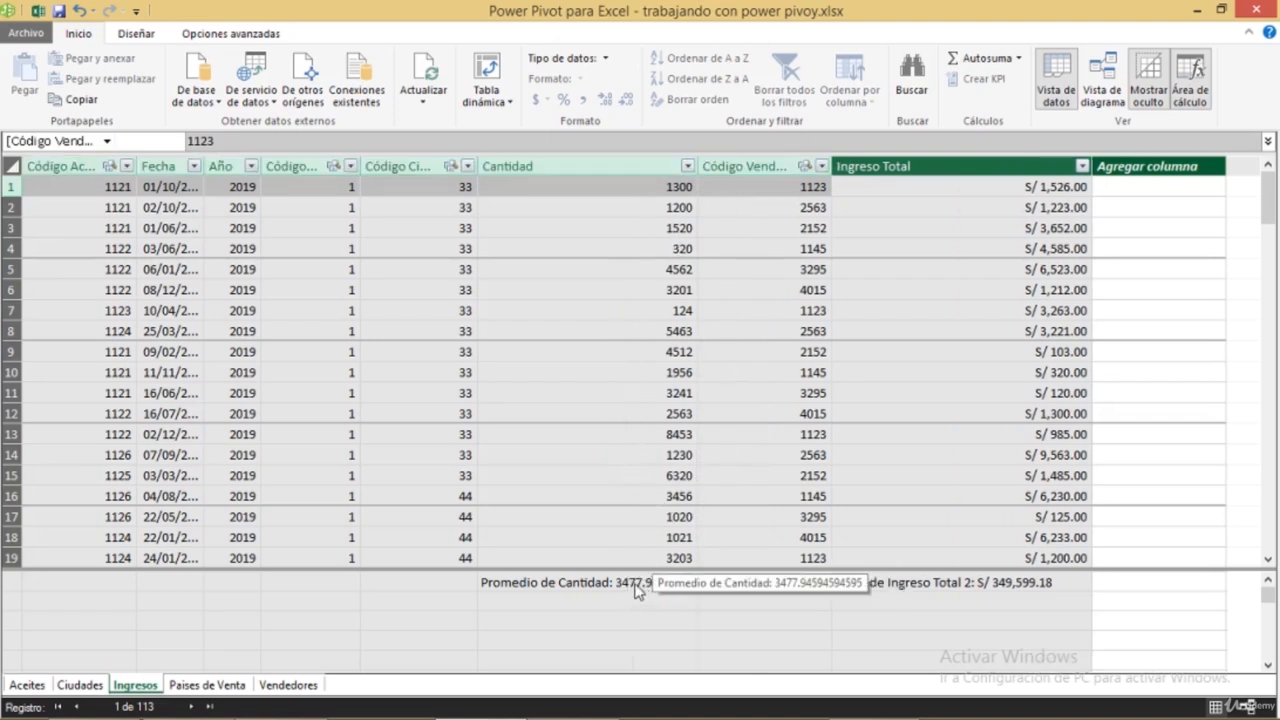
Try to create a KPI on the Ingreso Total sum measure using an absolute target value.
{"action": "left_click", "coordinate": [890, 585]}
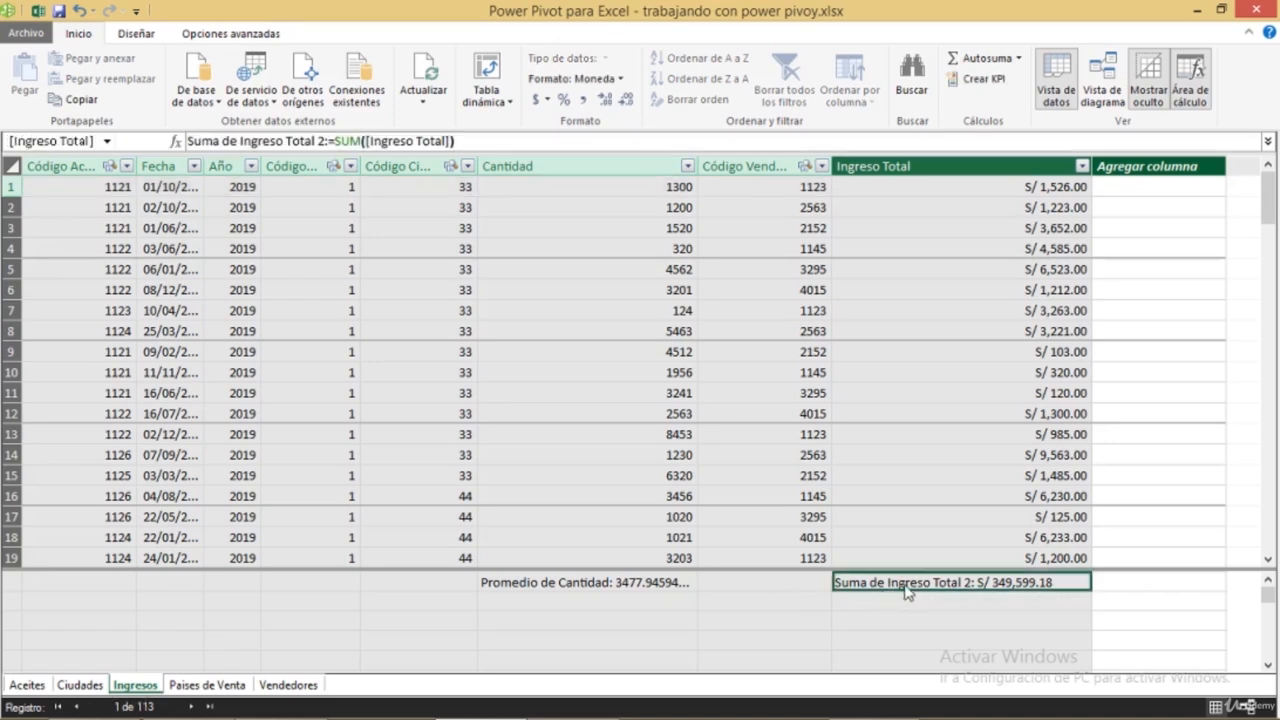
{"action": "right_click", "coordinate": [906, 582]}
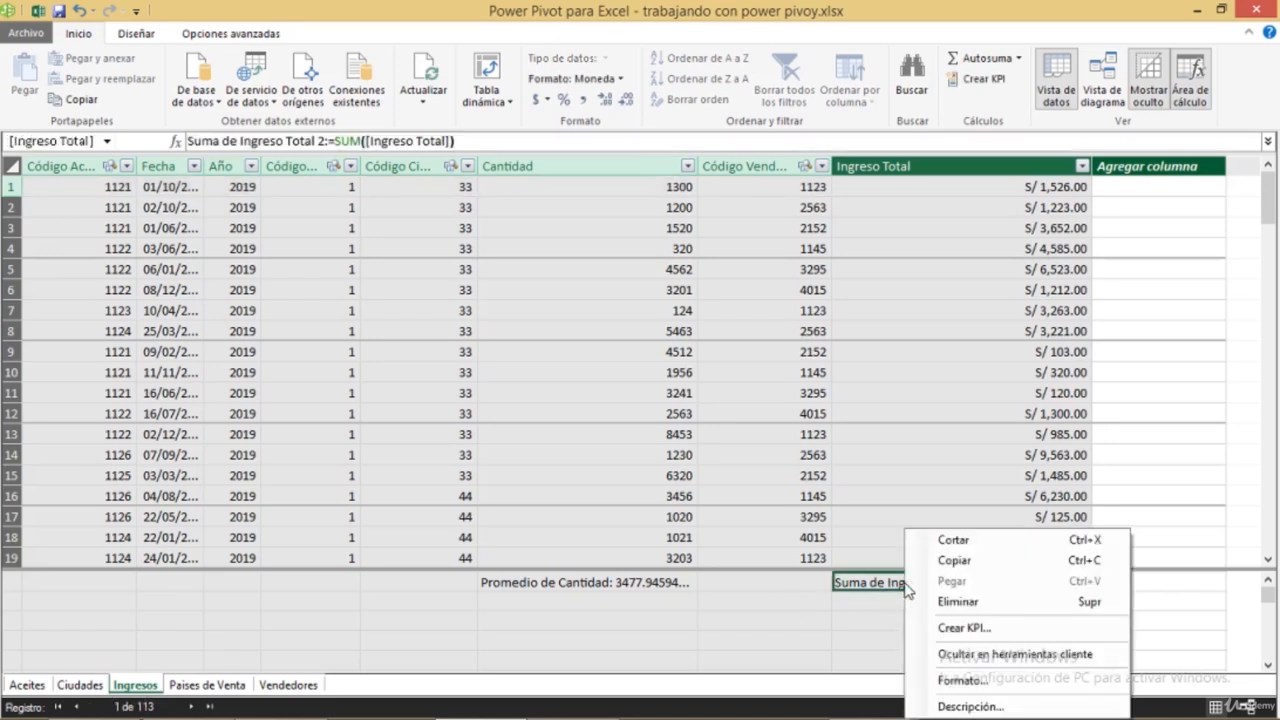
{"action": "left_click", "coordinate": [962, 628]}
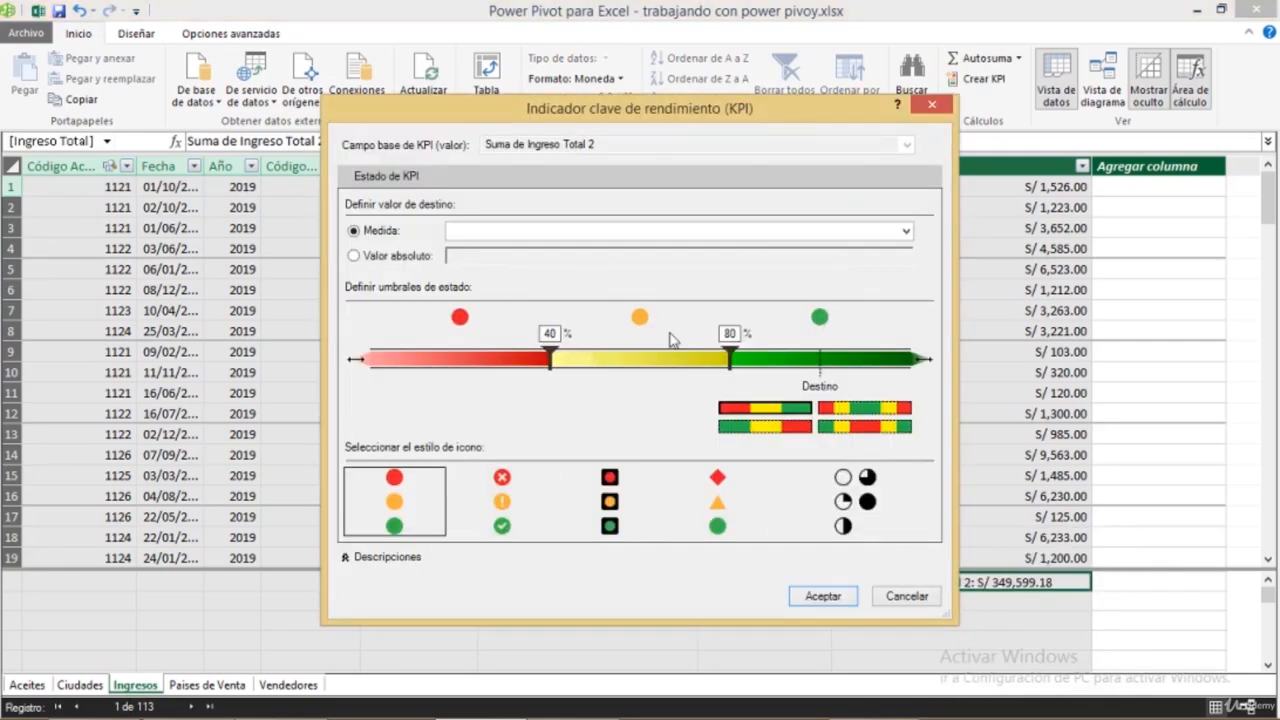
{"action": "left_click", "coordinate": [354, 257]}
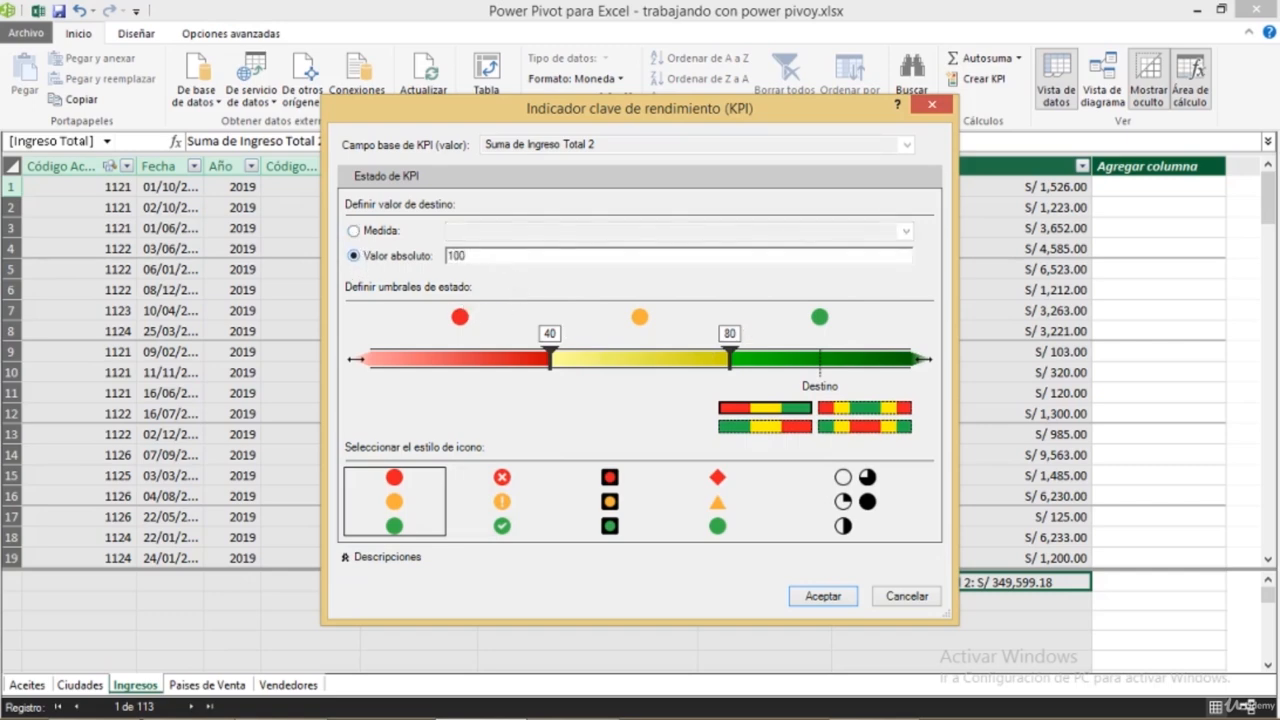
{"action": "key", "text": "BackSpace"}
{"action": "key", "text": "BackSpace"}
{"action": "left_click", "coordinate": [814, 603]}
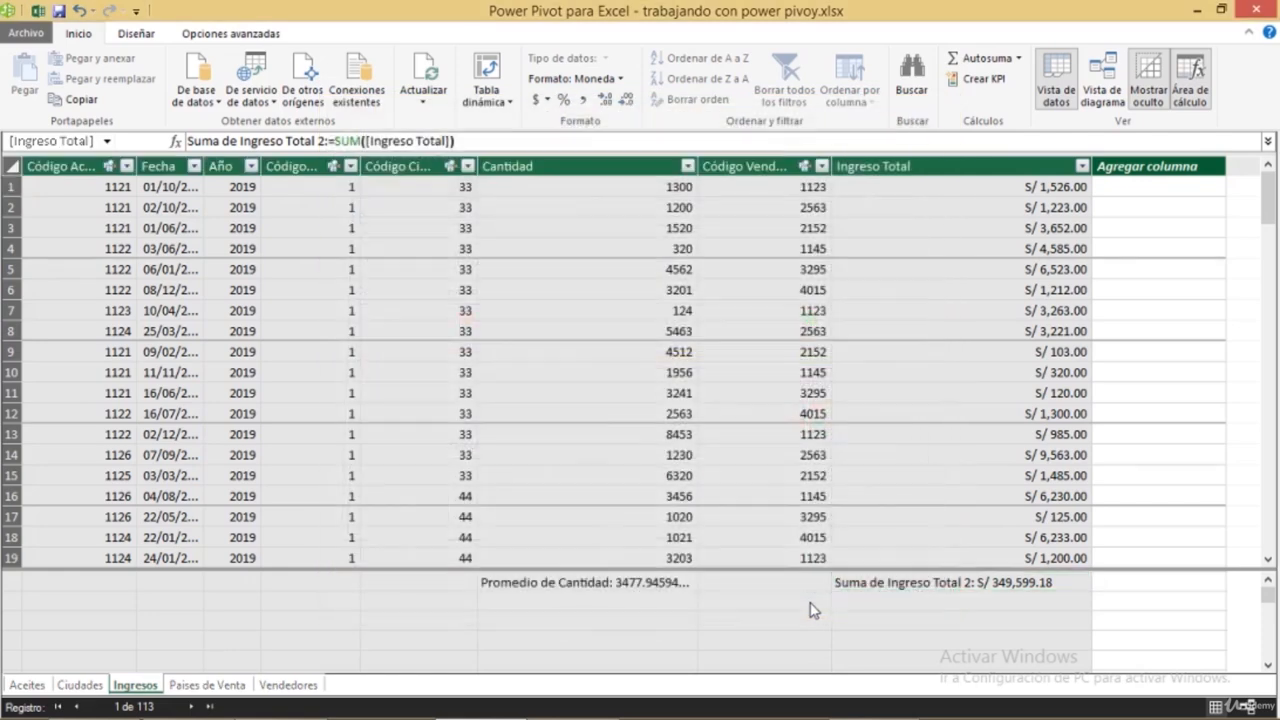
Remove the KPI from the Ingreso Total sum measure.
{"action": "right_click", "coordinate": [943, 585]}
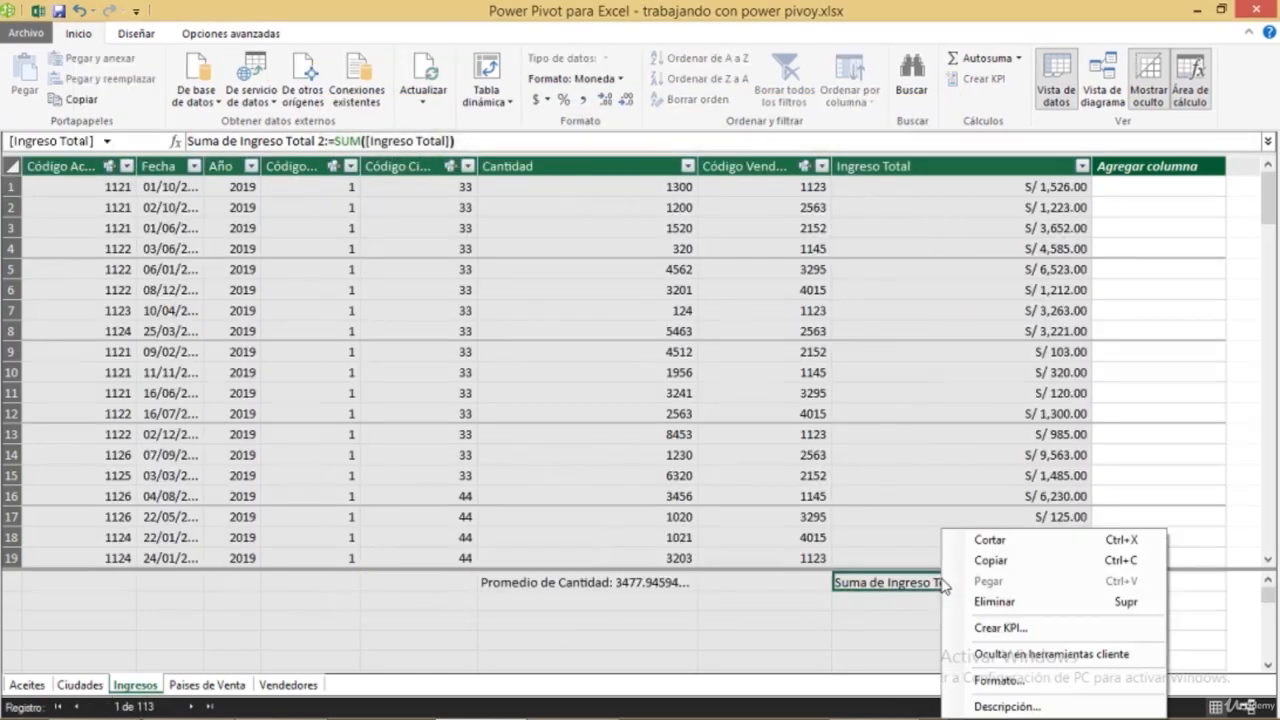
{"action": "left_click", "coordinate": [1012, 634]}
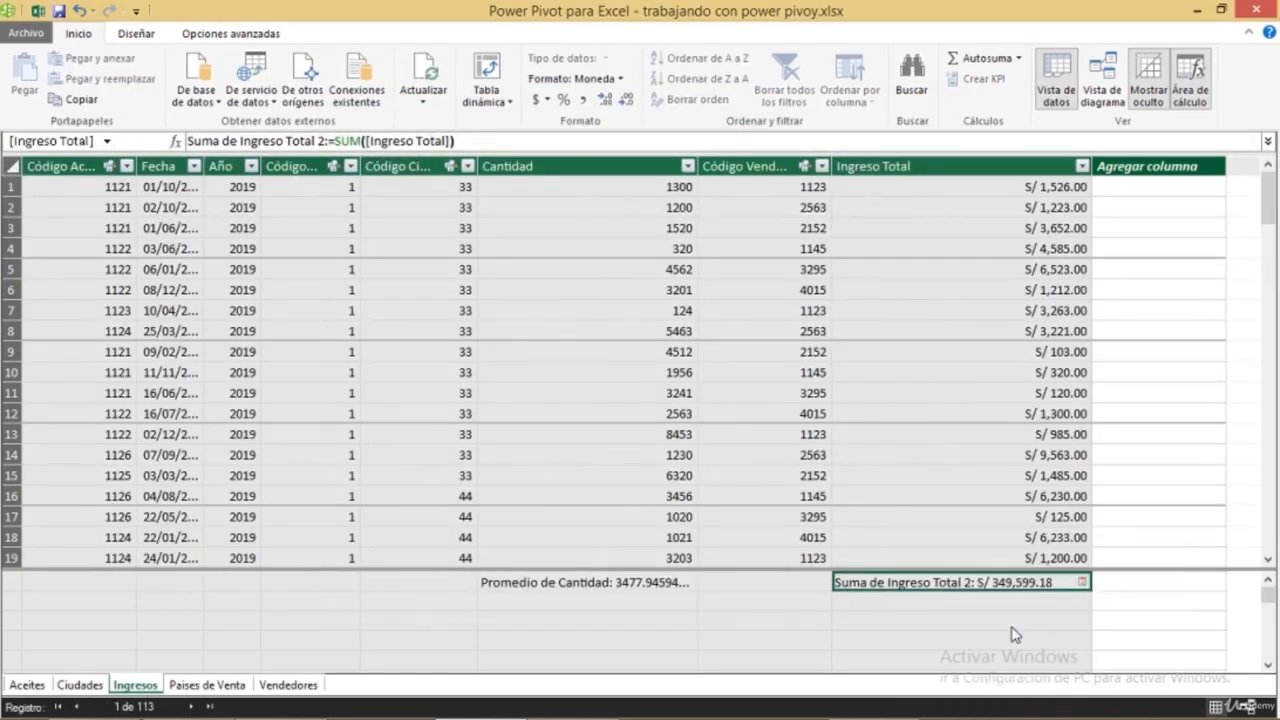
{"action": "right_click", "coordinate": [909, 588]}
{"action": "left_click", "coordinate": [938, 638]}
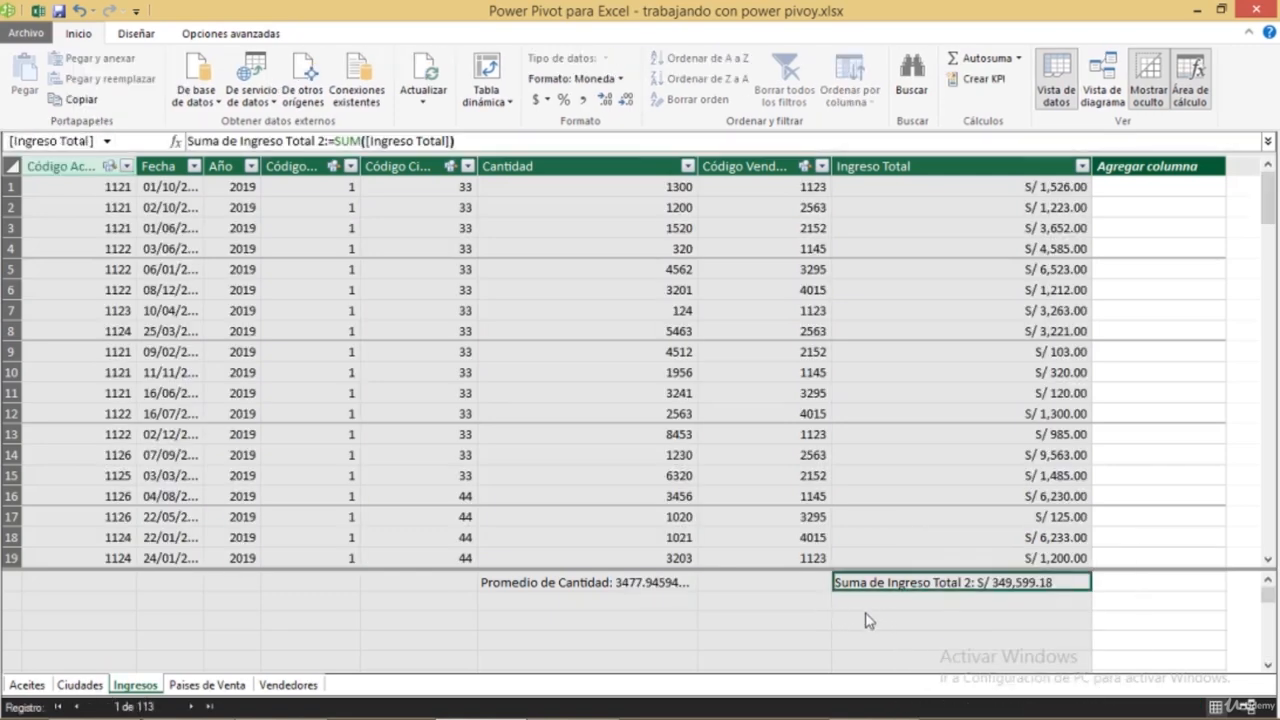
Start a new KPI on the Ingreso Total sum measure with an absolute target value of 60000.
{"action": "right_click", "coordinate": [932, 583]}
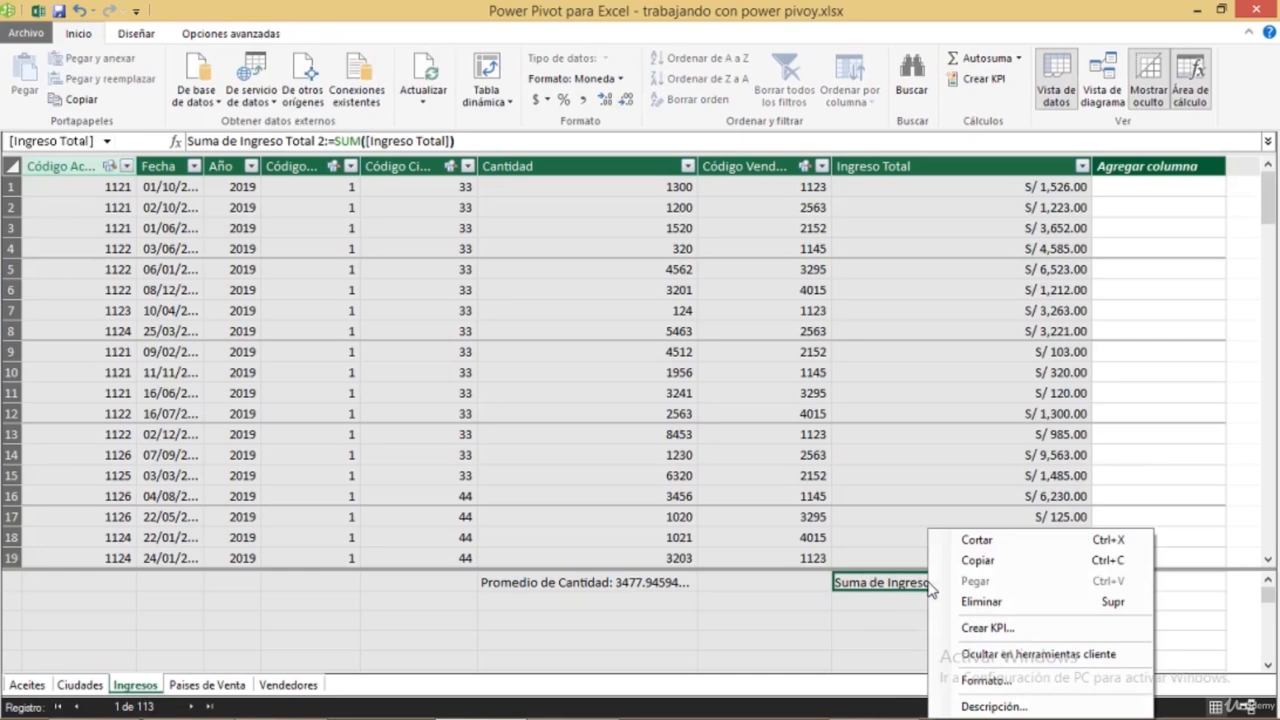
{"action": "left_click", "coordinate": [1000, 628]}
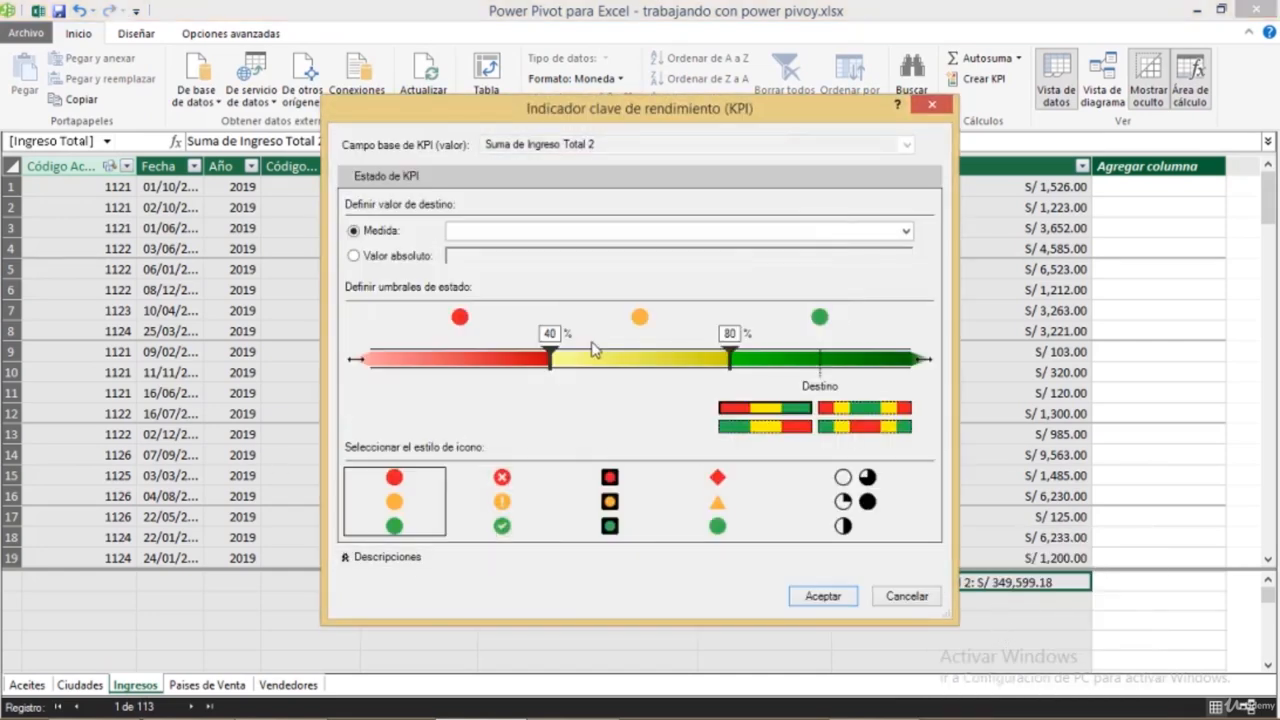
{"action": "left_click", "coordinate": [353, 255]}
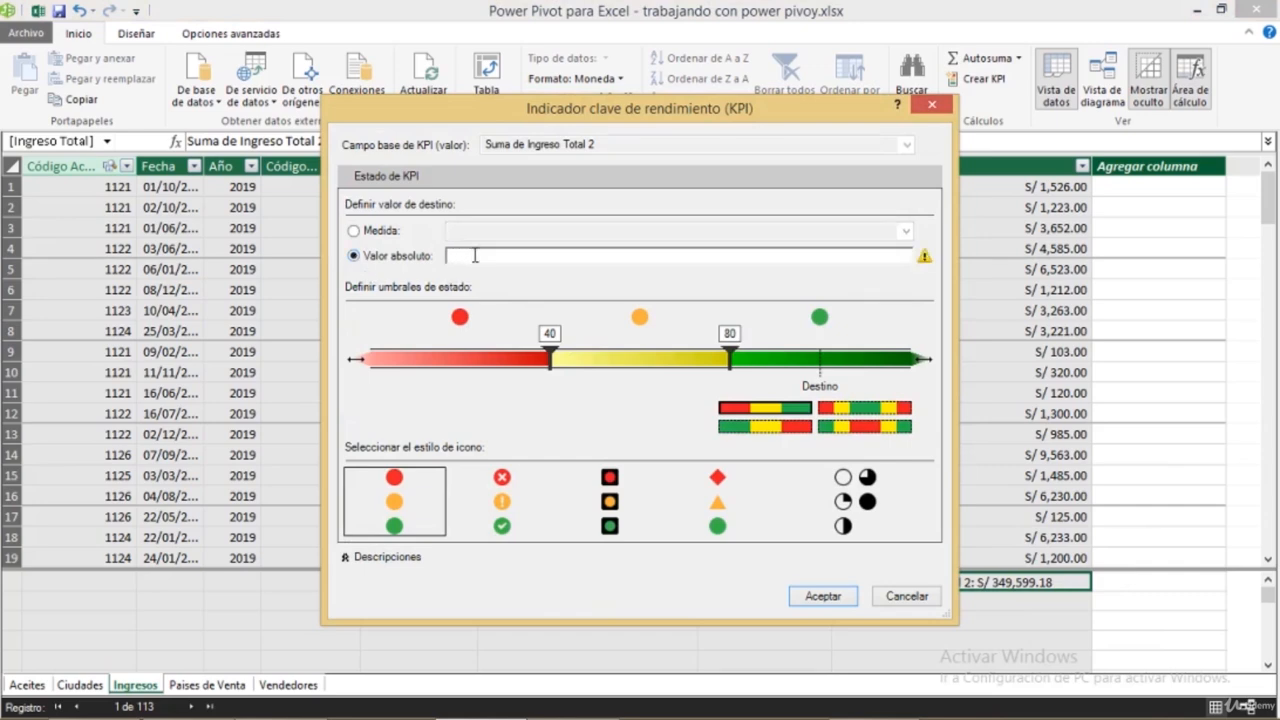
{"action": "type", "text": "60000"}
{"action": "left_click", "coordinate": [414, 512]}
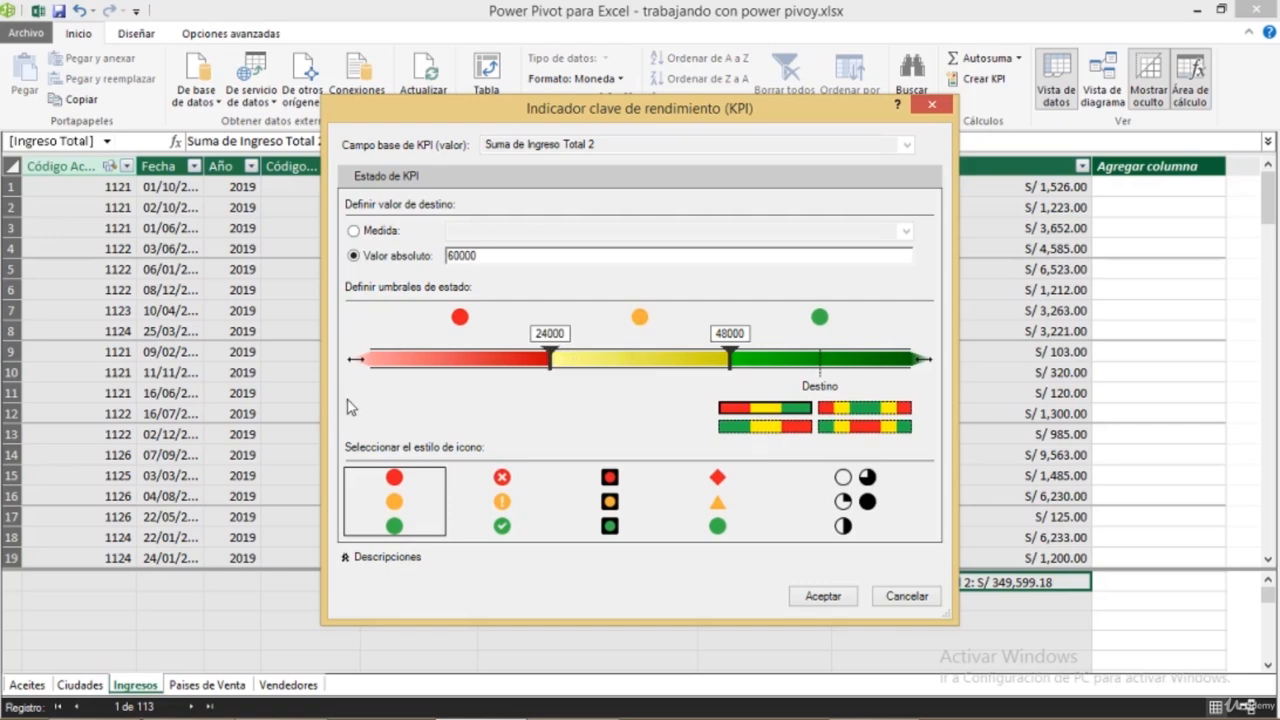
Set the KPI status thresholds to 40000 and 55000, keep the plain red-yellow-green circle icon style, and create the KPI.
{"action": "left_click_drag", "start_coordinate": [733, 360], "coordinate": [784, 364]}
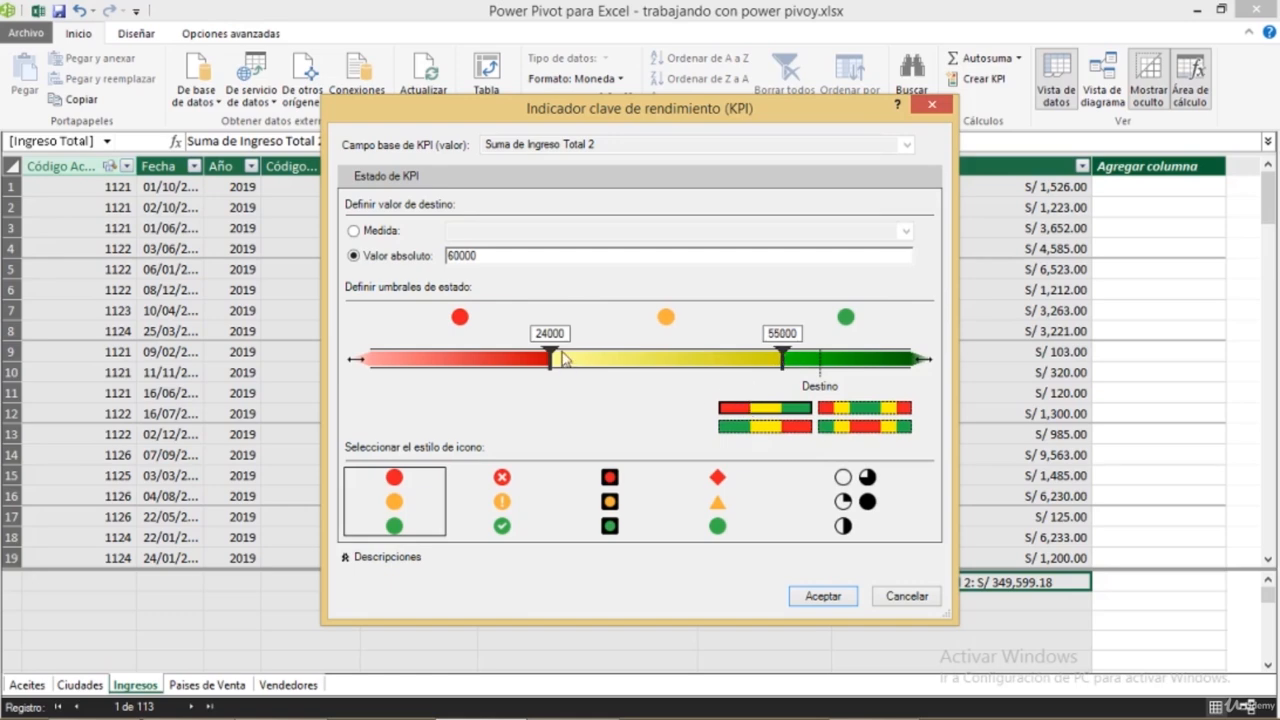
{"action": "left_click_drag", "start_coordinate": [551, 362], "coordinate": [674, 370]}
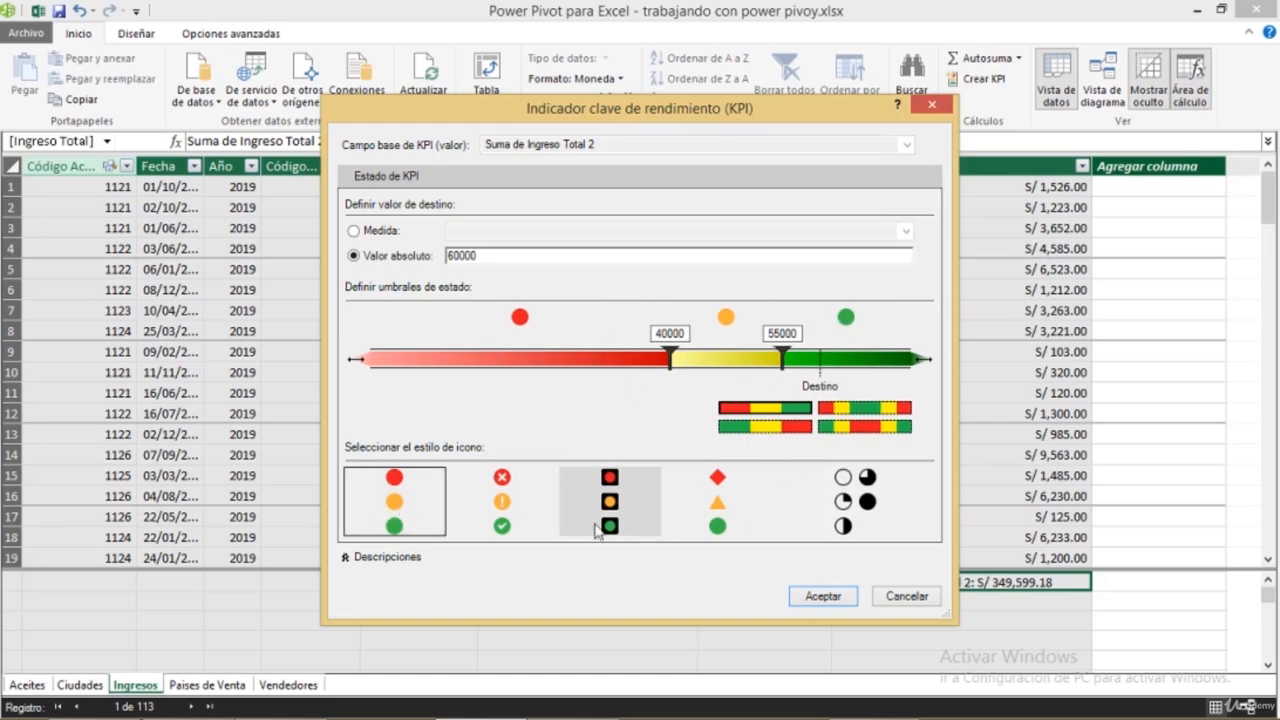
{"action": "left_click", "coordinate": [545, 512]}
{"action": "left_click", "coordinate": [655, 513]}
{"action": "left_click", "coordinate": [745, 515]}
{"action": "left_click", "coordinate": [419, 491]}
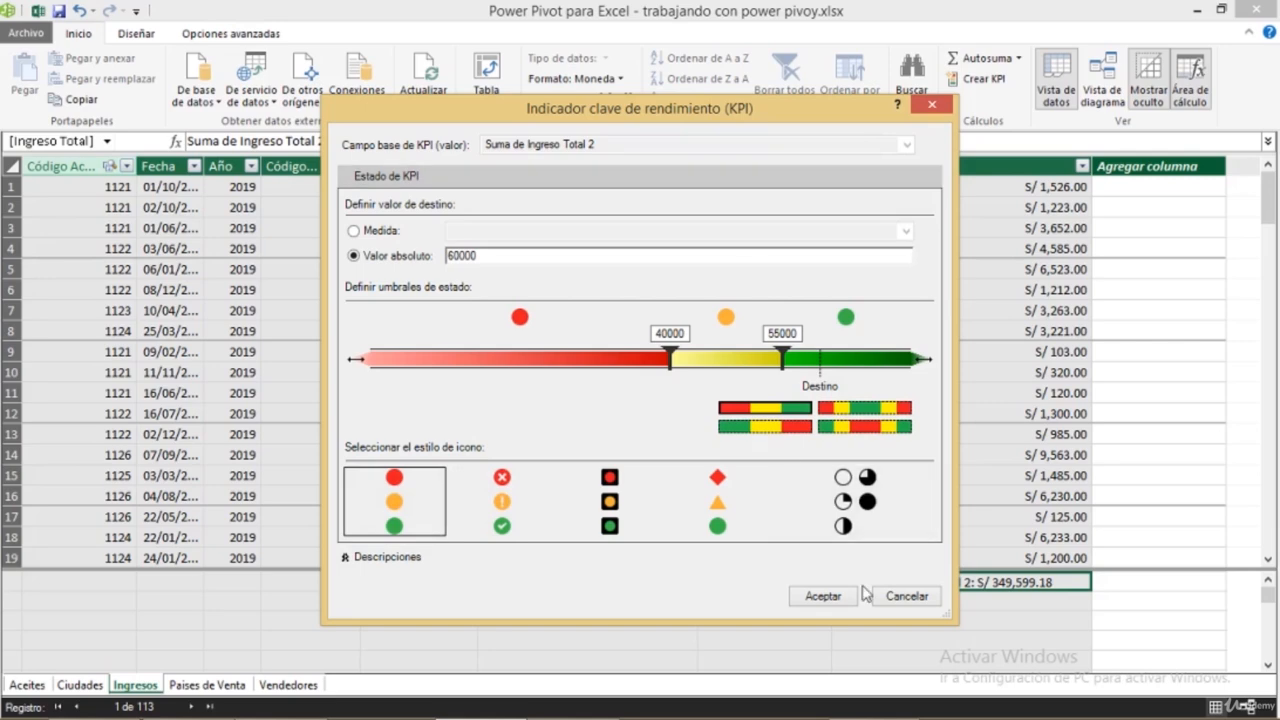
{"action": "left_click", "coordinate": [824, 600]}
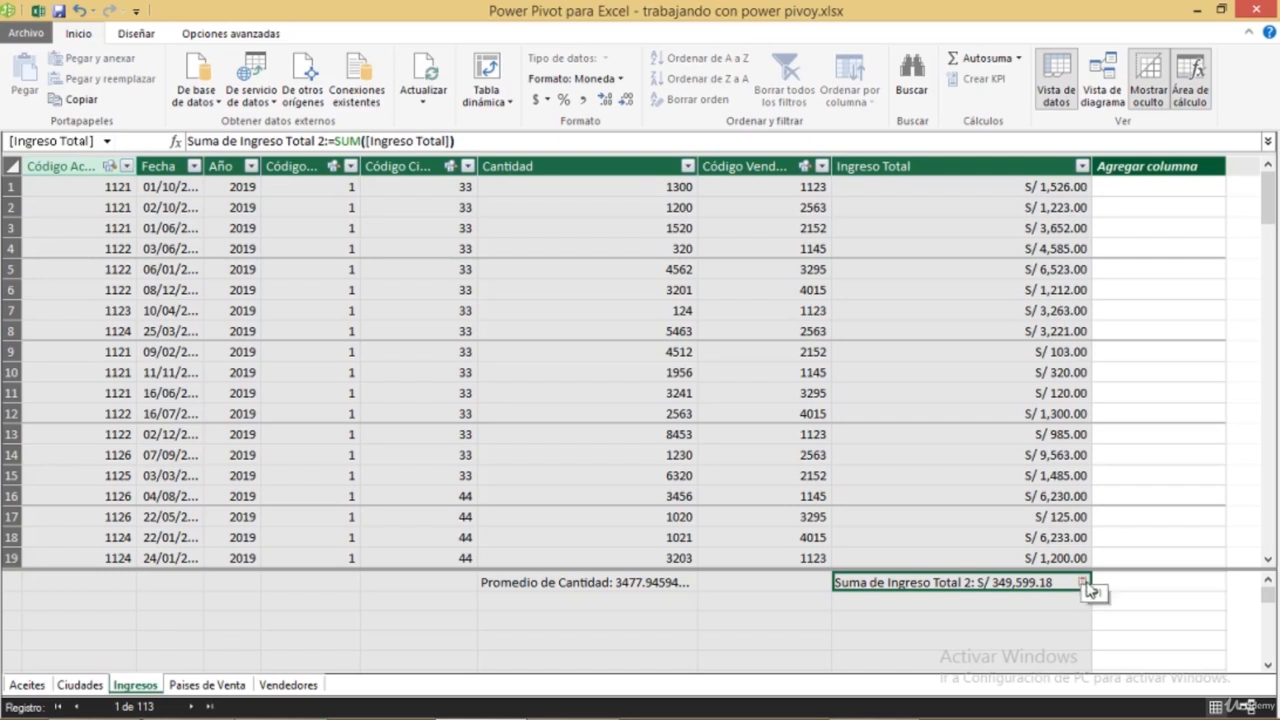
Insert a pivot table based on the data model into a new Excel worksheet.
{"action": "left_click", "coordinate": [988, 438]}
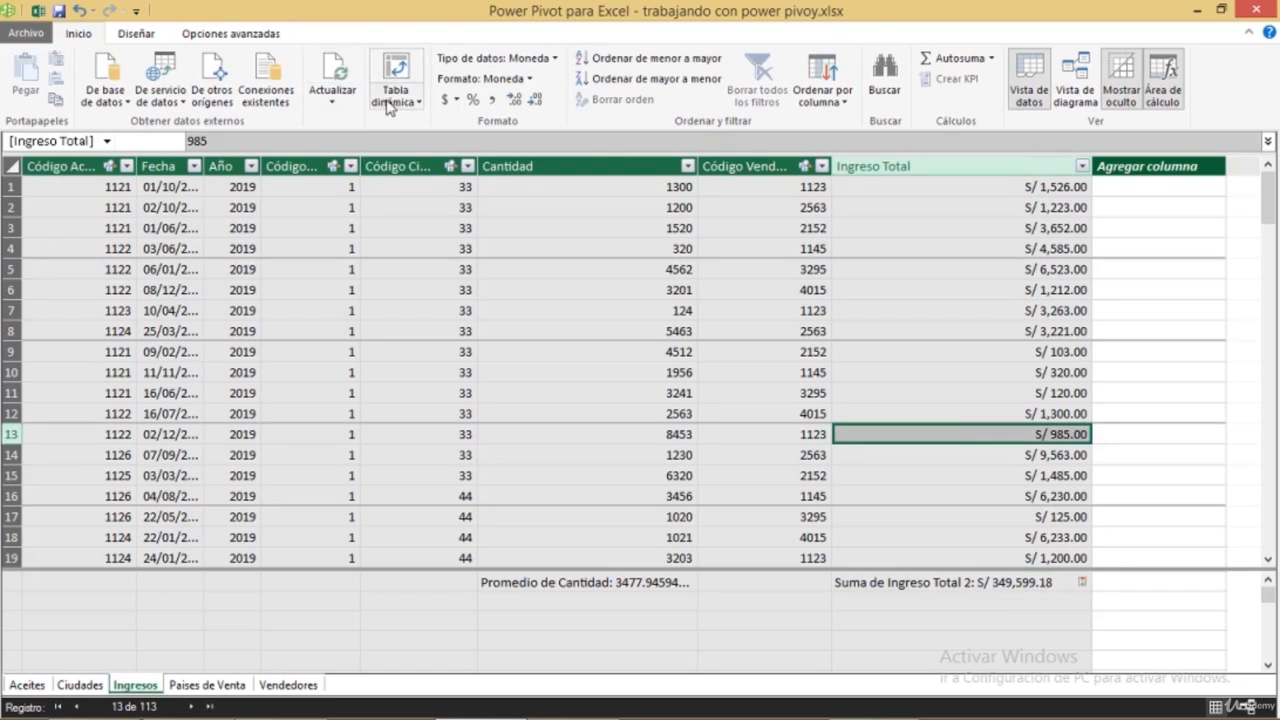
{"action": "left_click", "coordinate": [416, 104]}
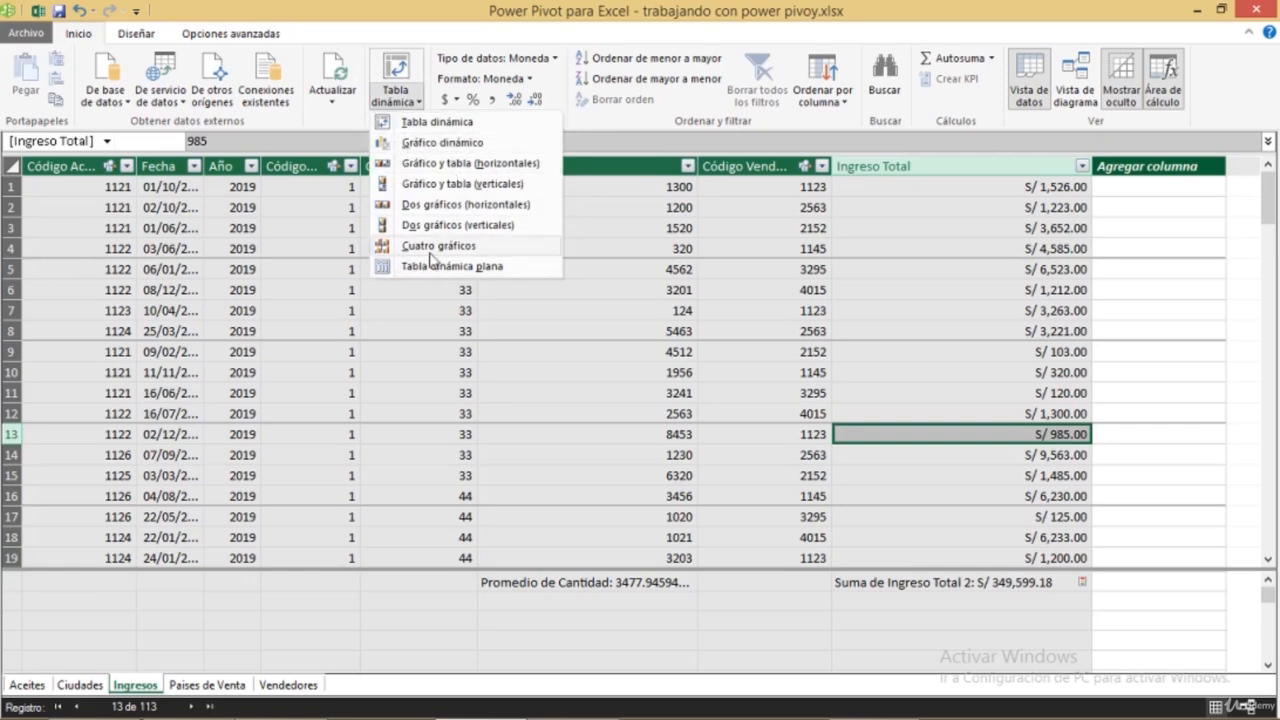
{"action": "left_click", "coordinate": [430, 122]}
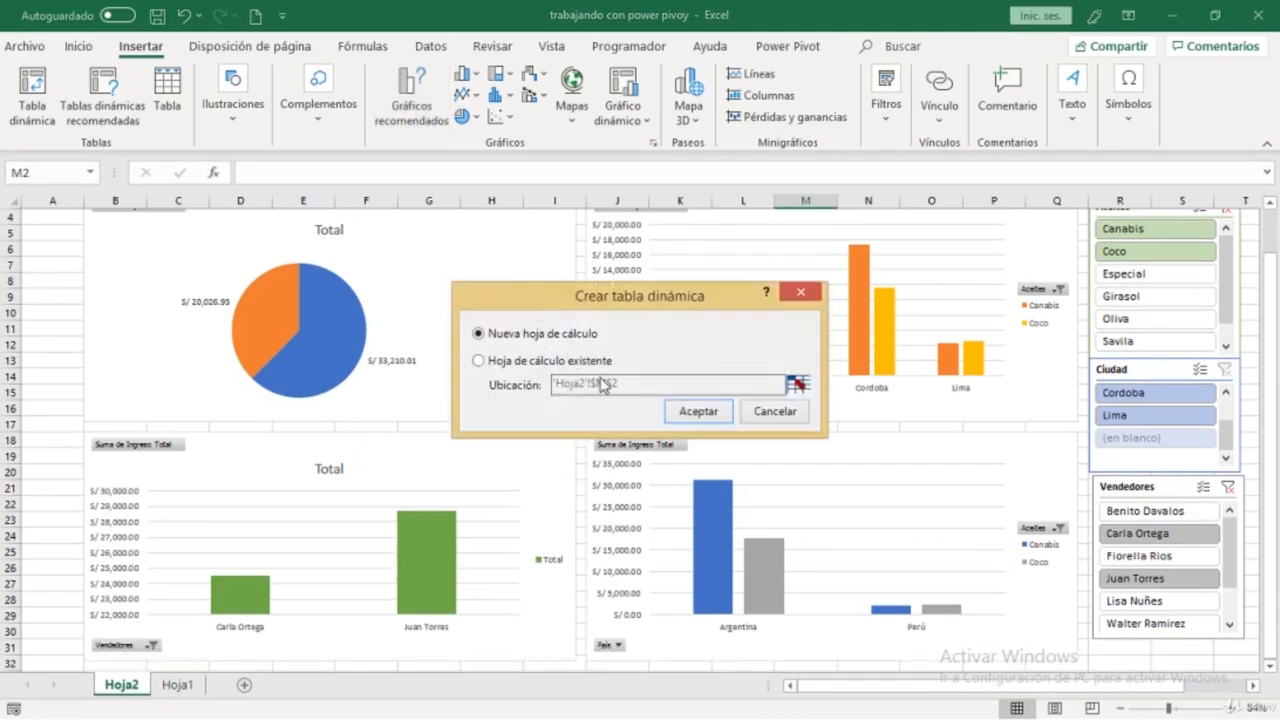
{"action": "left_click", "coordinate": [703, 413]}
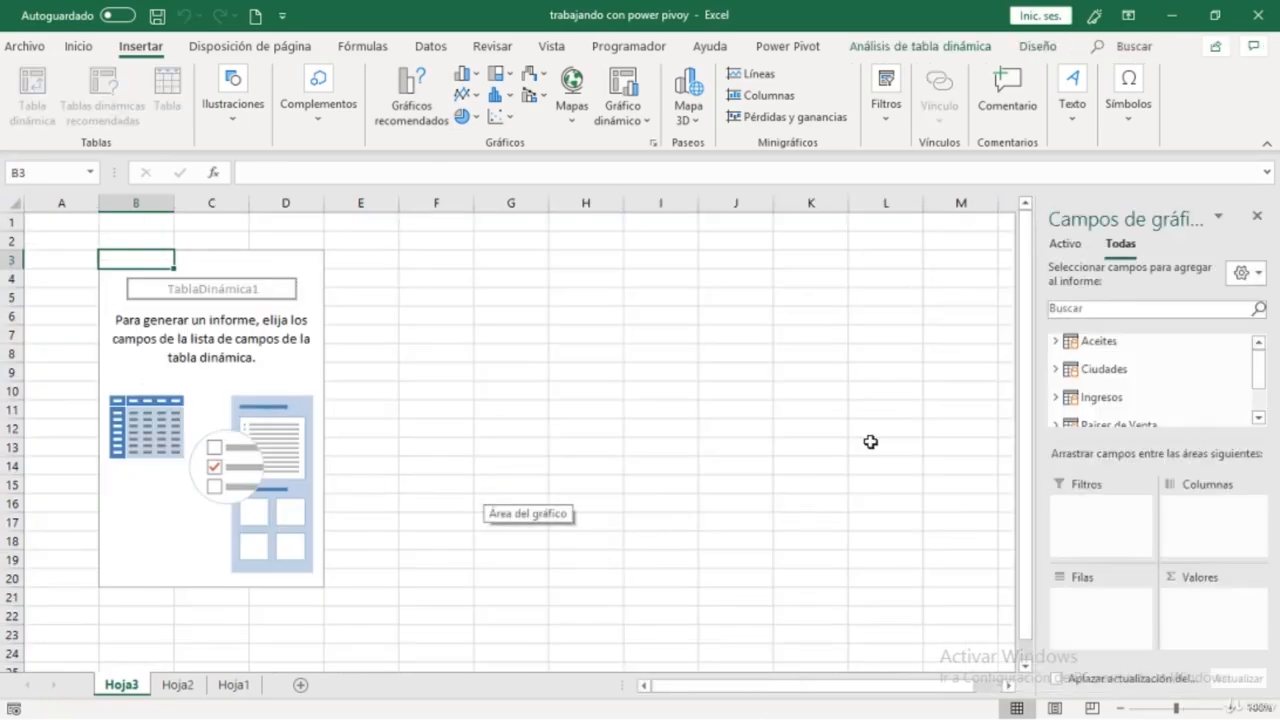
Add the Vendedores field from the Vendedores table to the pivot table's rows.
{"action": "scroll", "coordinate": [1208, 372], "scroll_direction": "down", "scroll_amount": 2}
{"action": "left_click_drag", "start_coordinate": [1262, 362], "coordinate": [1258, 404]}
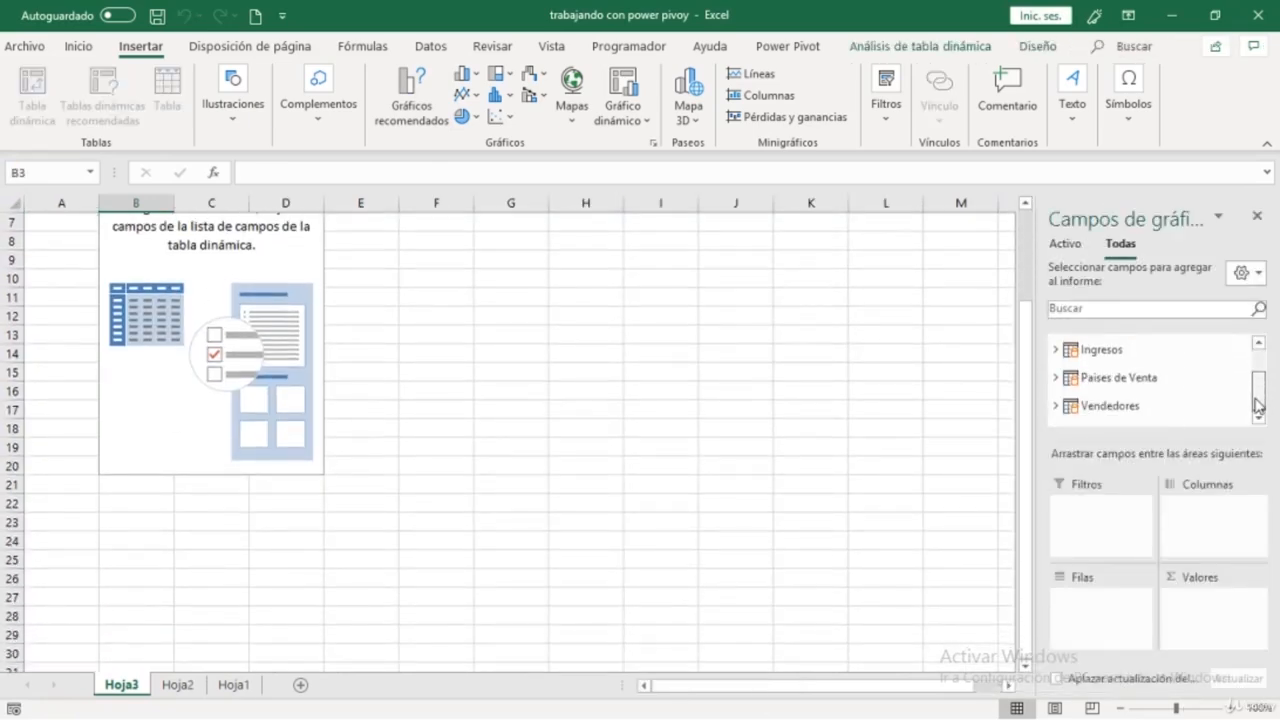
{"action": "left_click", "coordinate": [1108, 405]}
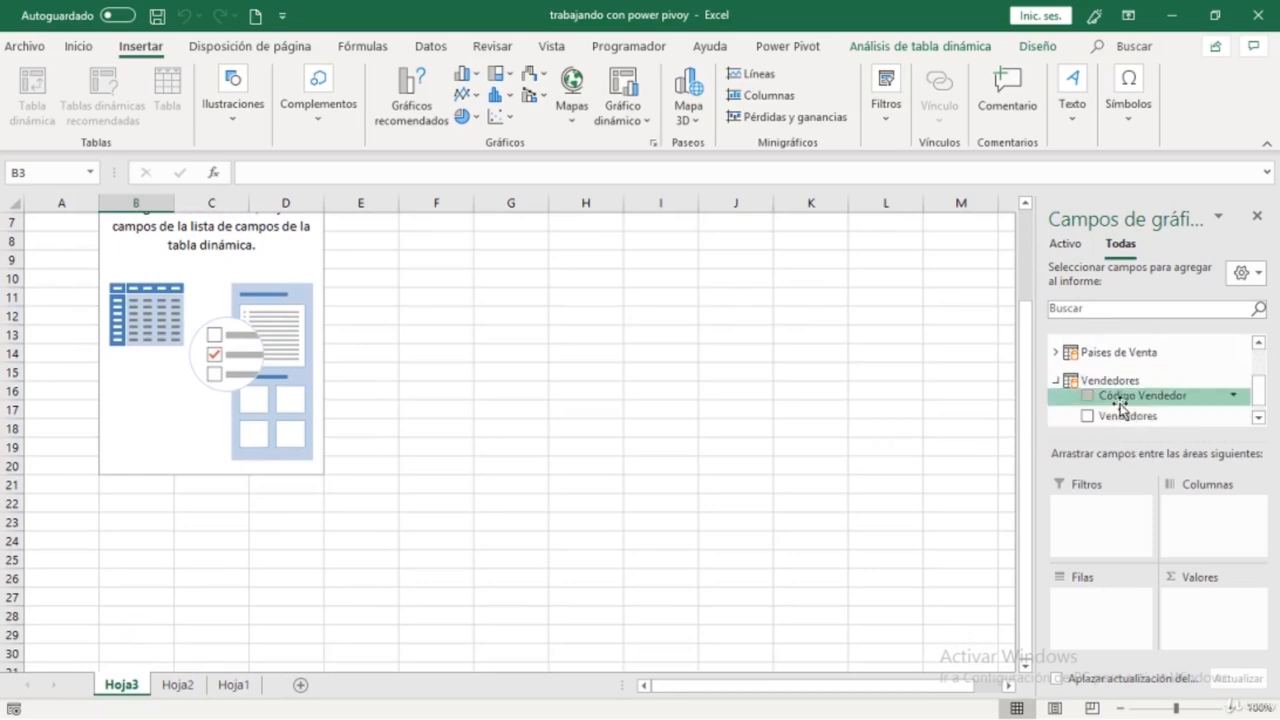
{"action": "left_click_drag", "start_coordinate": [1128, 404], "coordinate": [1103, 620]}
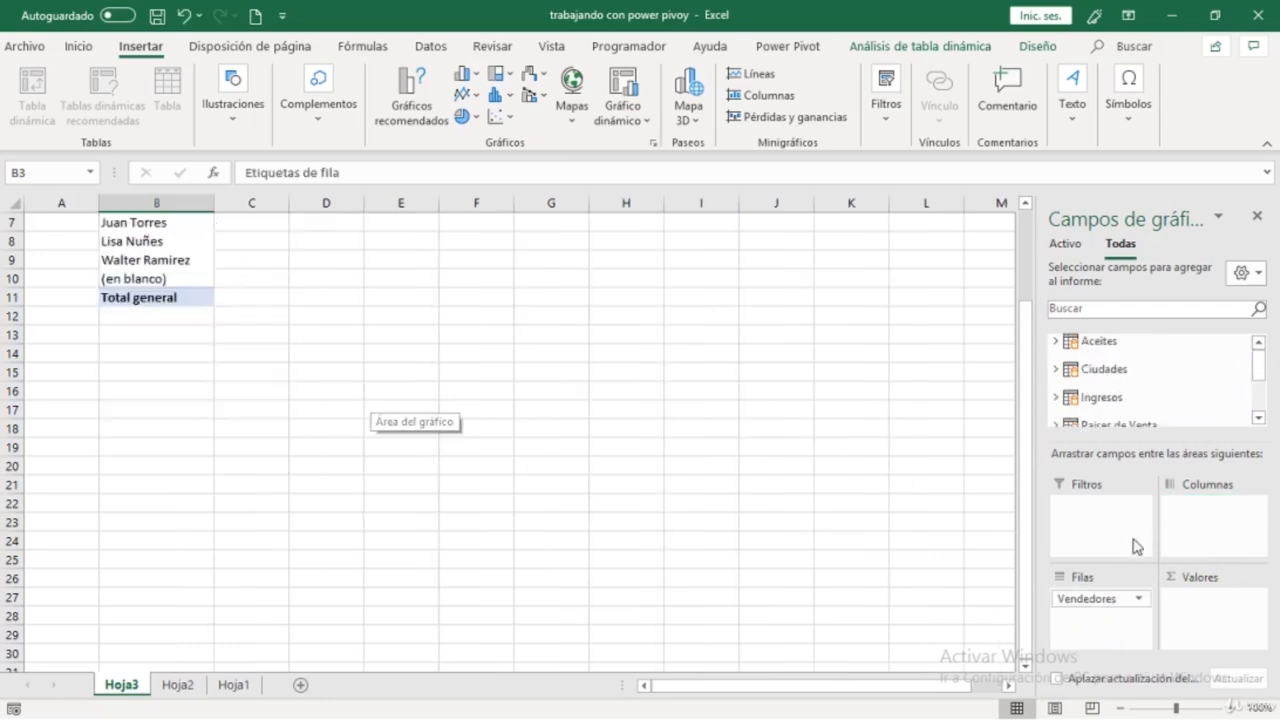
Add the Ingreso Total field from the Ingresos table to the pivot table's values.
{"action": "scroll", "coordinate": [1163, 403], "scroll_direction": "down", "scroll_amount": 1}
{"action": "left_click", "coordinate": [1100, 354]}
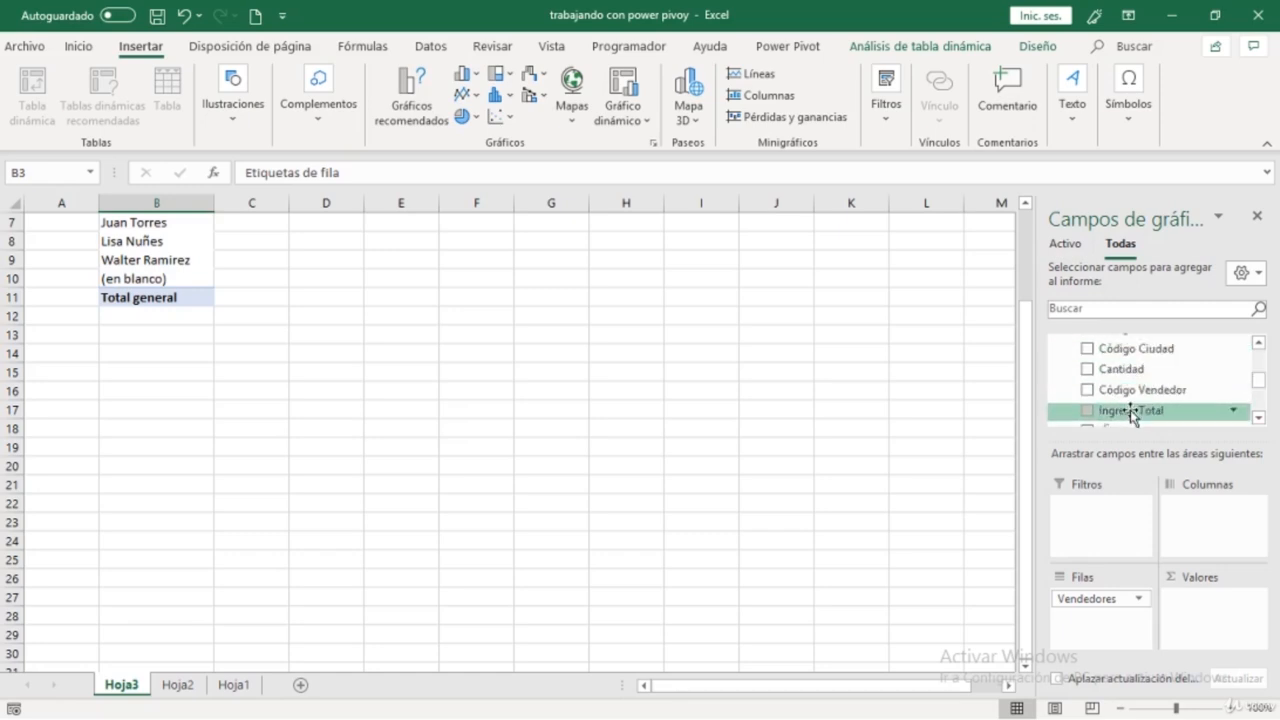
{"action": "left_click_drag", "start_coordinate": [1131, 411], "coordinate": [1237, 632]}
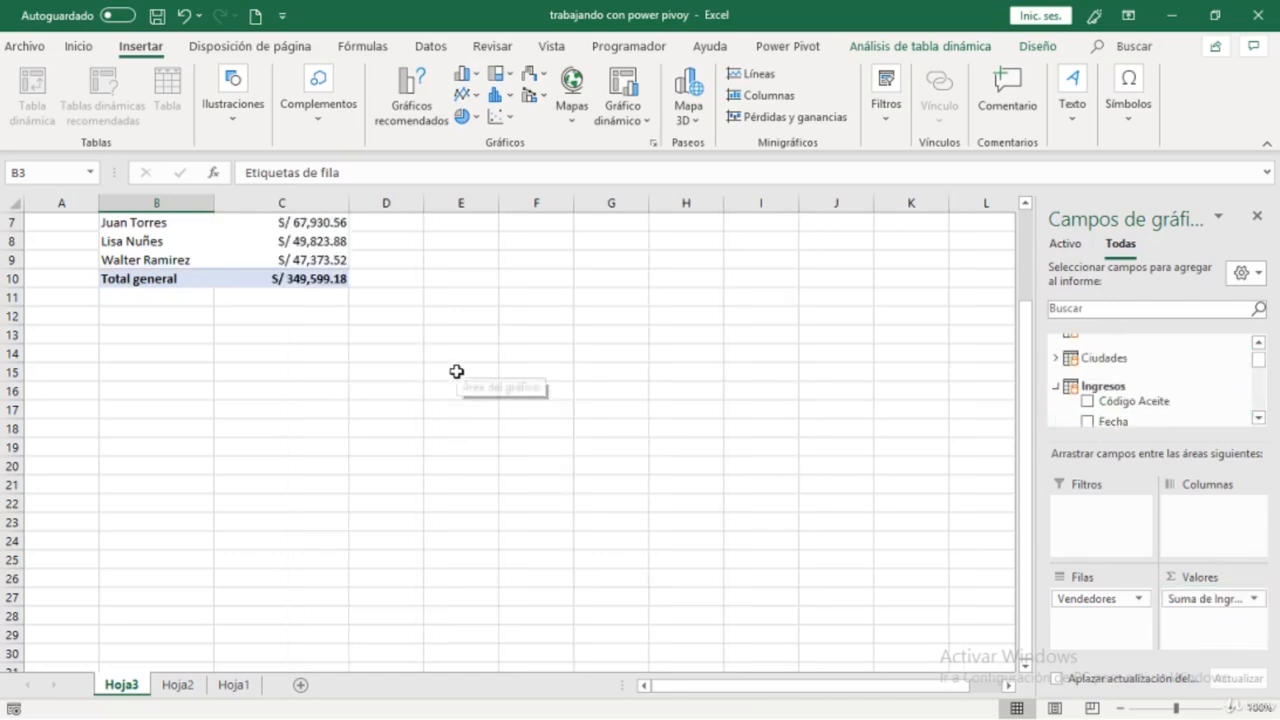
{"action": "scroll", "coordinate": [301, 252], "scroll_direction": "up", "scroll_amount": 2}
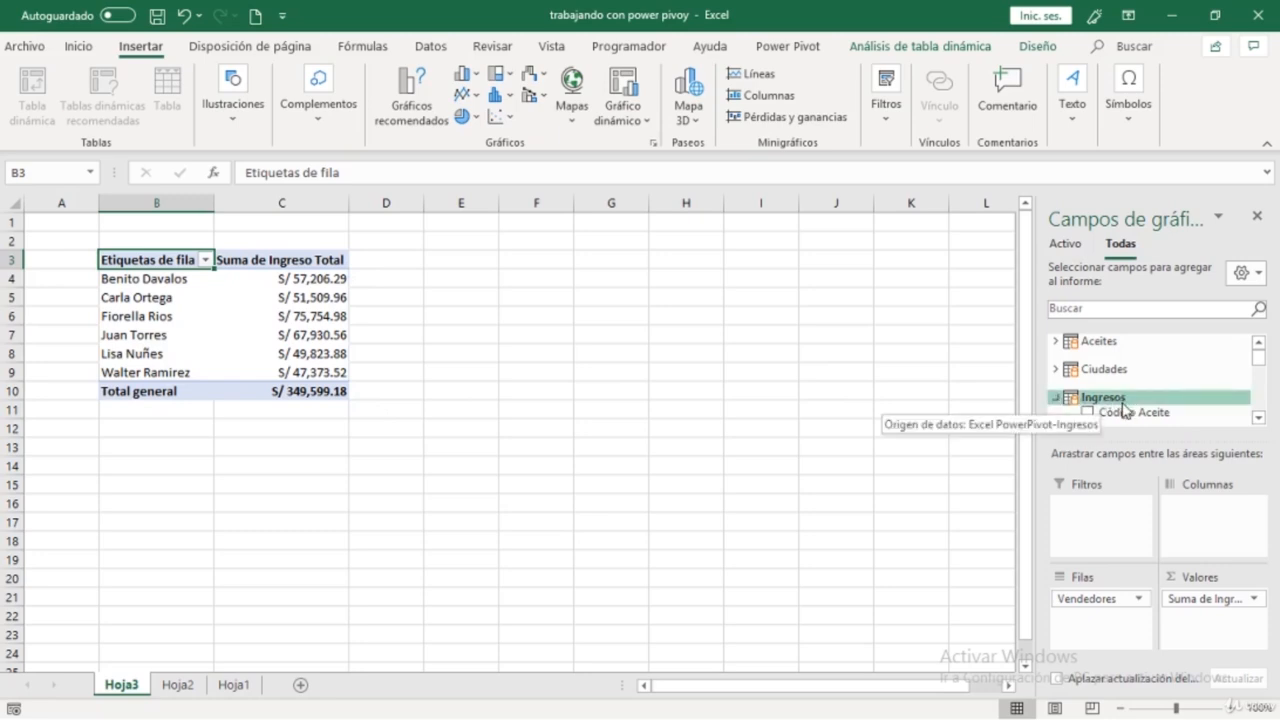
Add the Estado field of the Suma de Ingreso Total 2 KPI to the pivot table's values.
{"action": "scroll", "coordinate": [1110, 405], "scroll_direction": "down", "scroll_amount": 2}
{"action": "left_click_drag", "start_coordinate": [1258, 367], "coordinate": [1260, 407]}
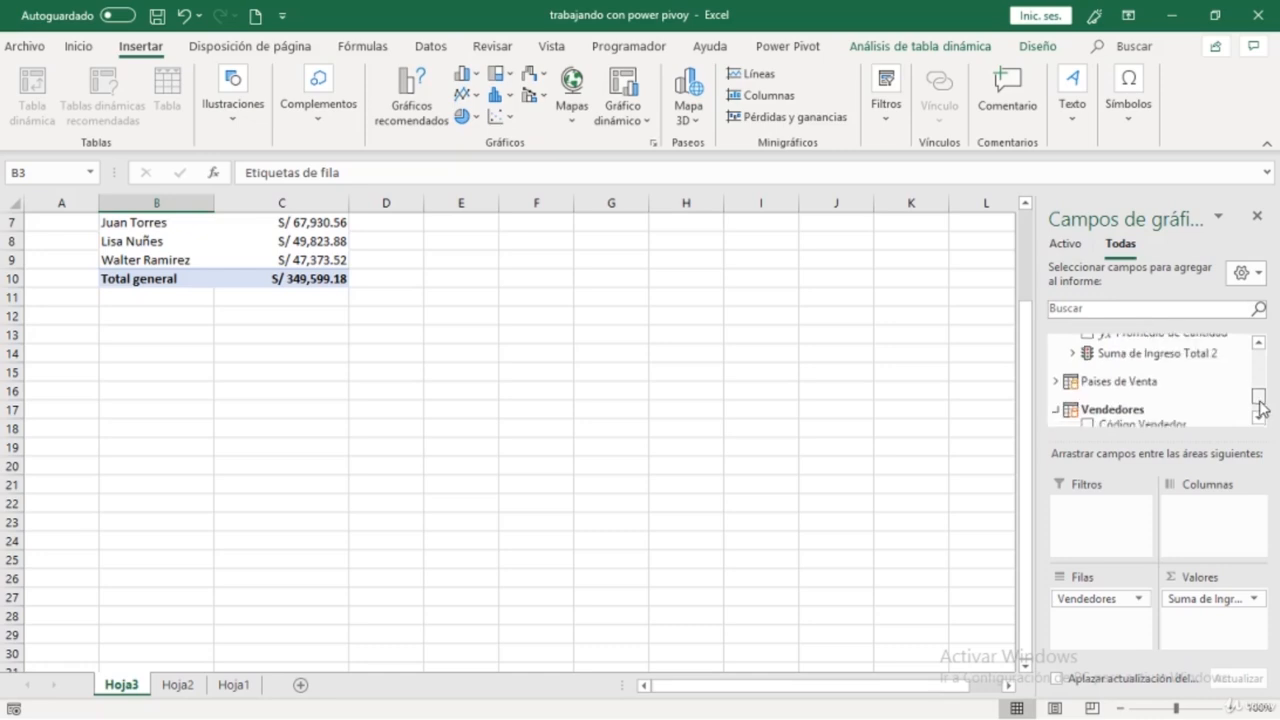
{"action": "left_click", "coordinate": [1074, 355]}
{"action": "scroll", "coordinate": [1145, 380], "scroll_direction": "down", "scroll_amount": 1}
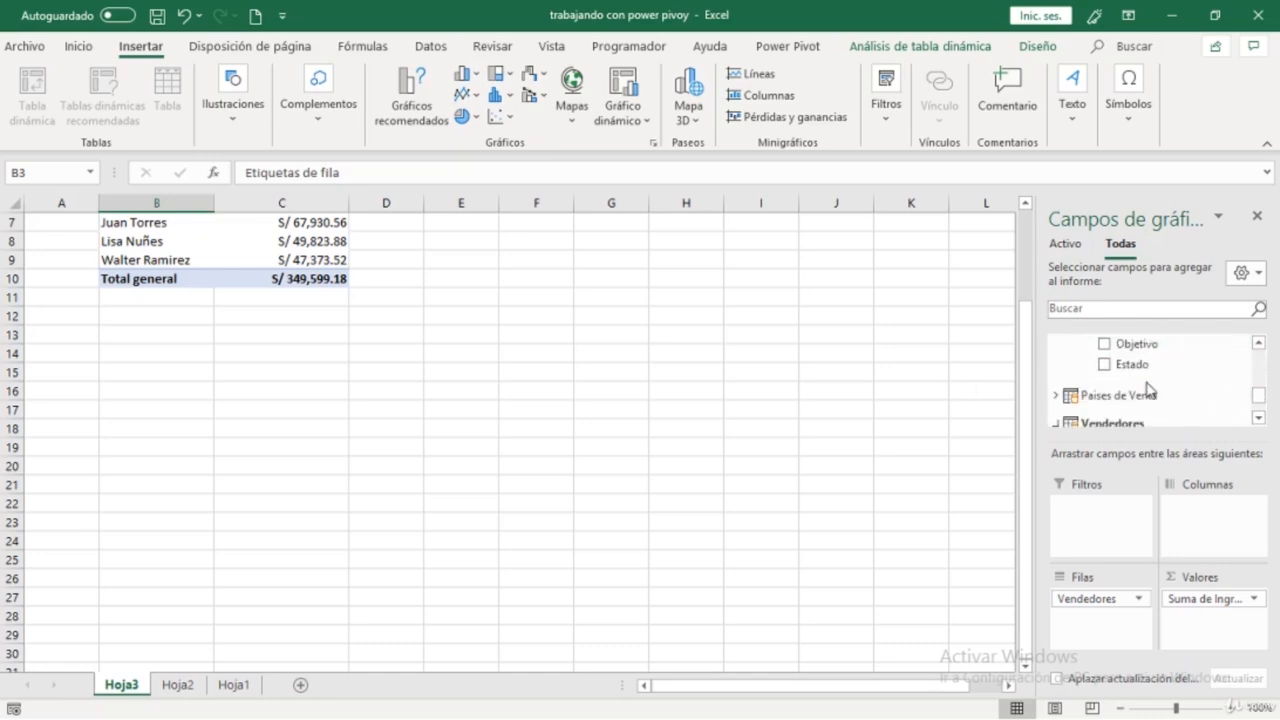
{"action": "scroll", "coordinate": [1146, 380], "scroll_direction": "up", "scroll_amount": 1}
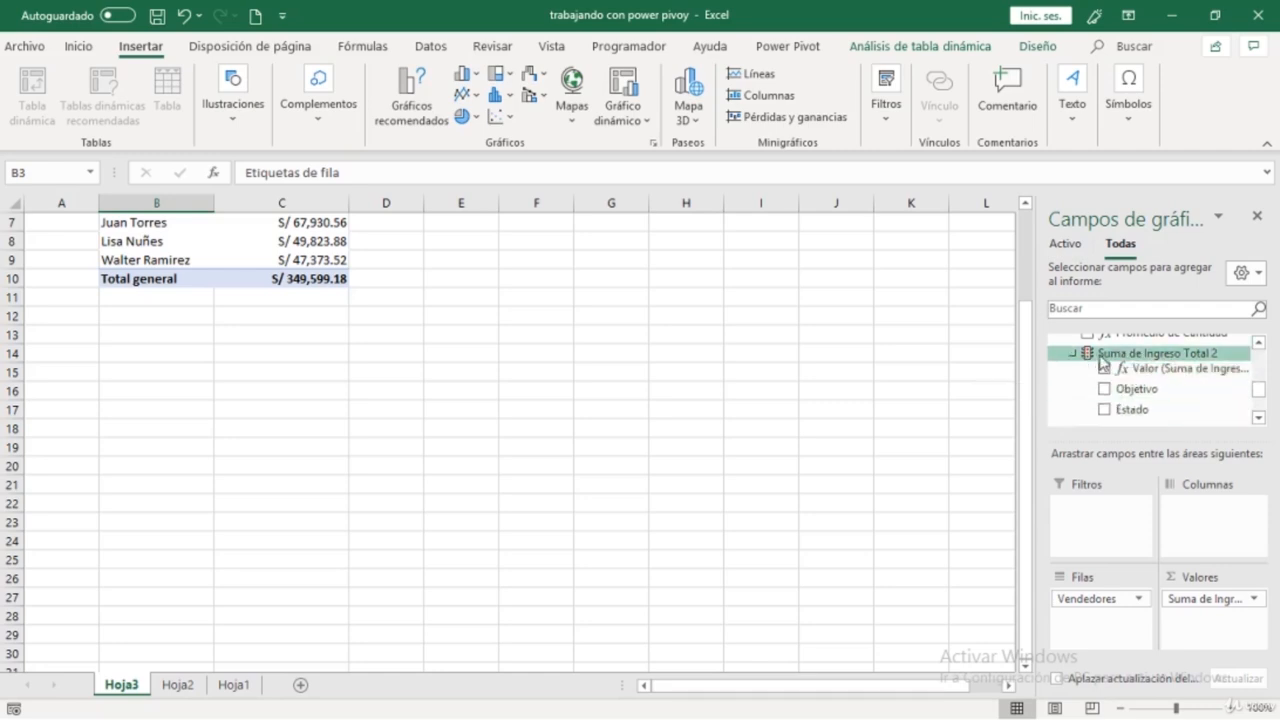
{"action": "left_click", "coordinate": [1133, 413]}
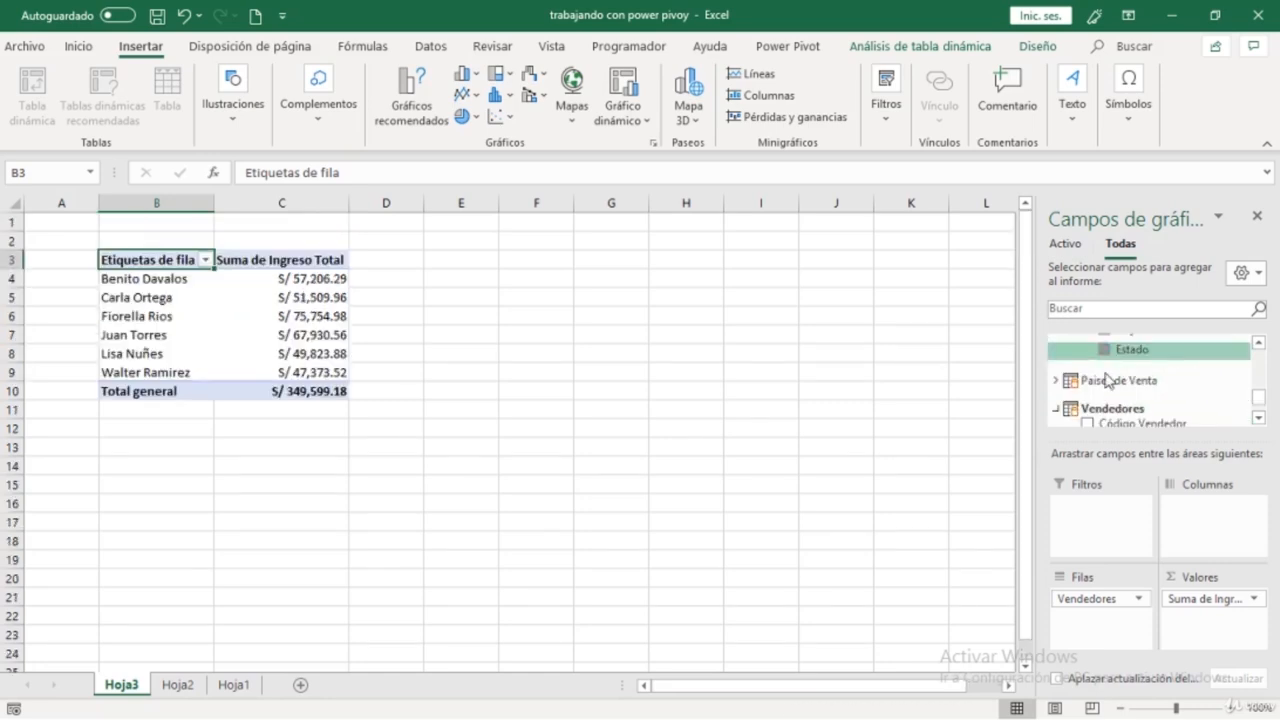
{"action": "scroll", "coordinate": [1106, 390], "scroll_direction": "up", "scroll_amount": 1}
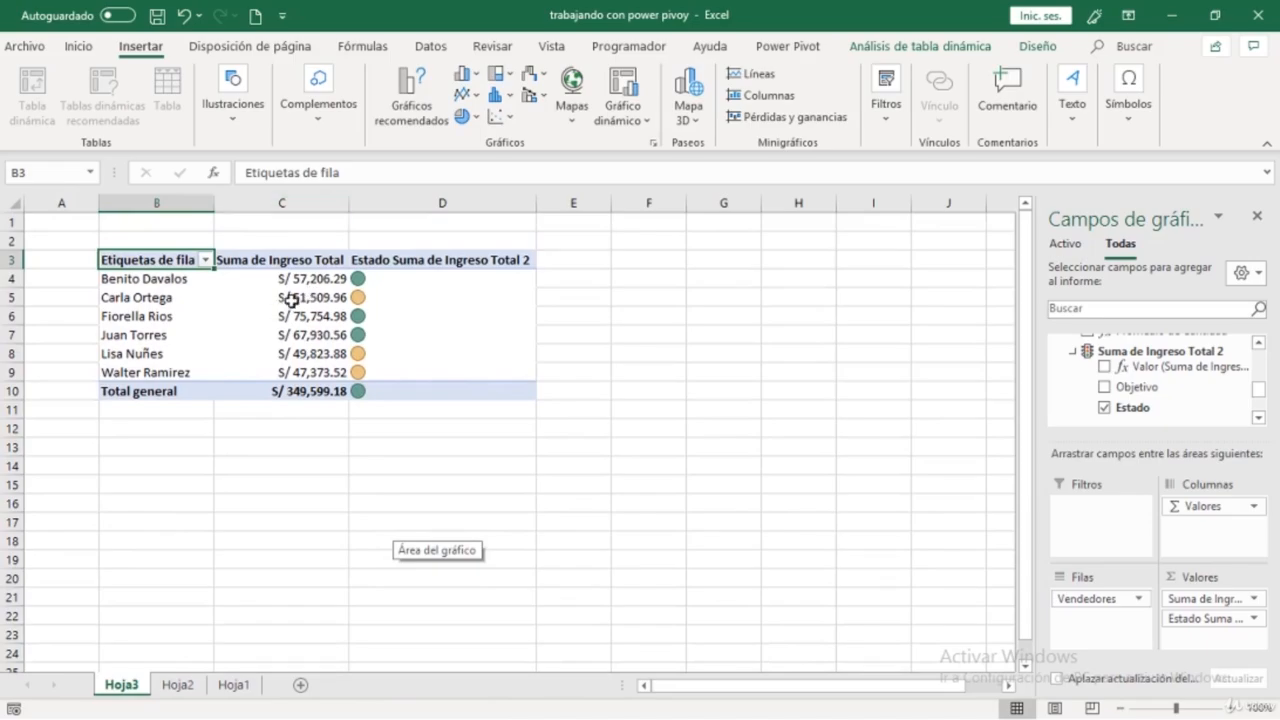
Switch to Power Pivot and set the absolute target value of the Suma de Ingreso Total 2 KPI to 75000.
{"action": "left_click", "coordinate": [542, 718]}
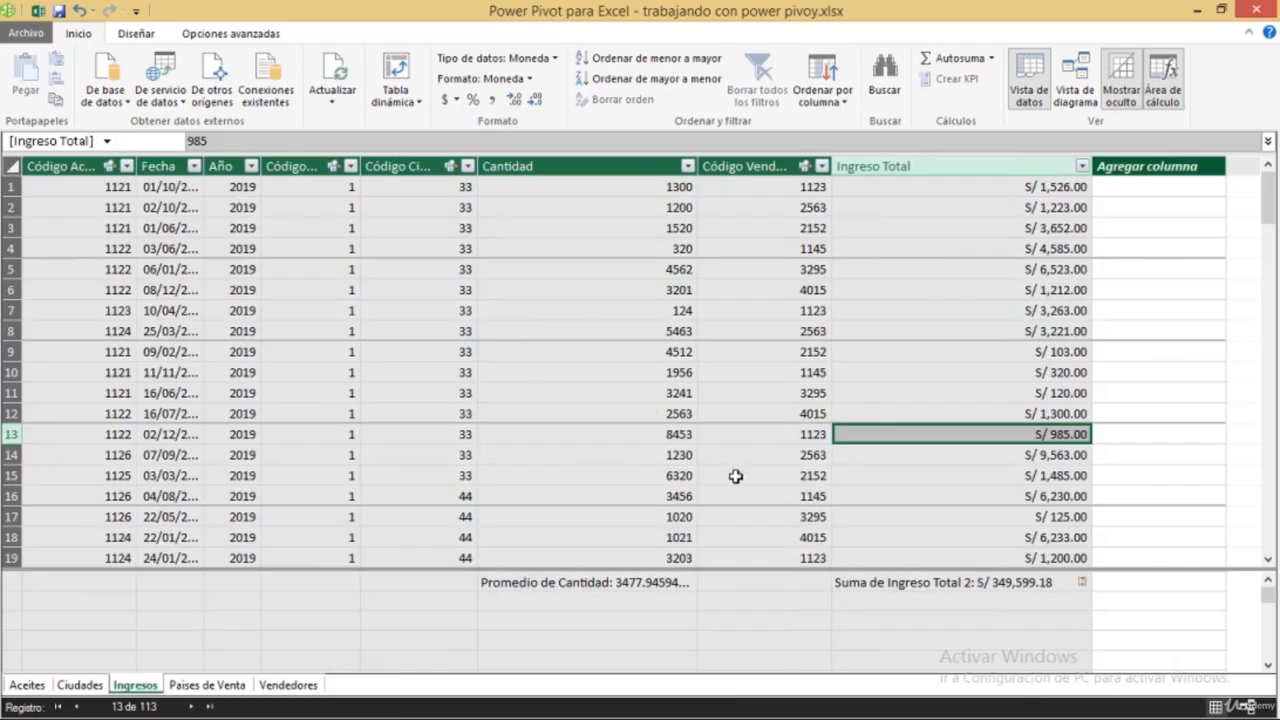
{"action": "left_click", "coordinate": [1081, 586]}
{"action": "left_click", "coordinate": [1081, 586]}
{"action": "right_click", "coordinate": [1081, 588]}
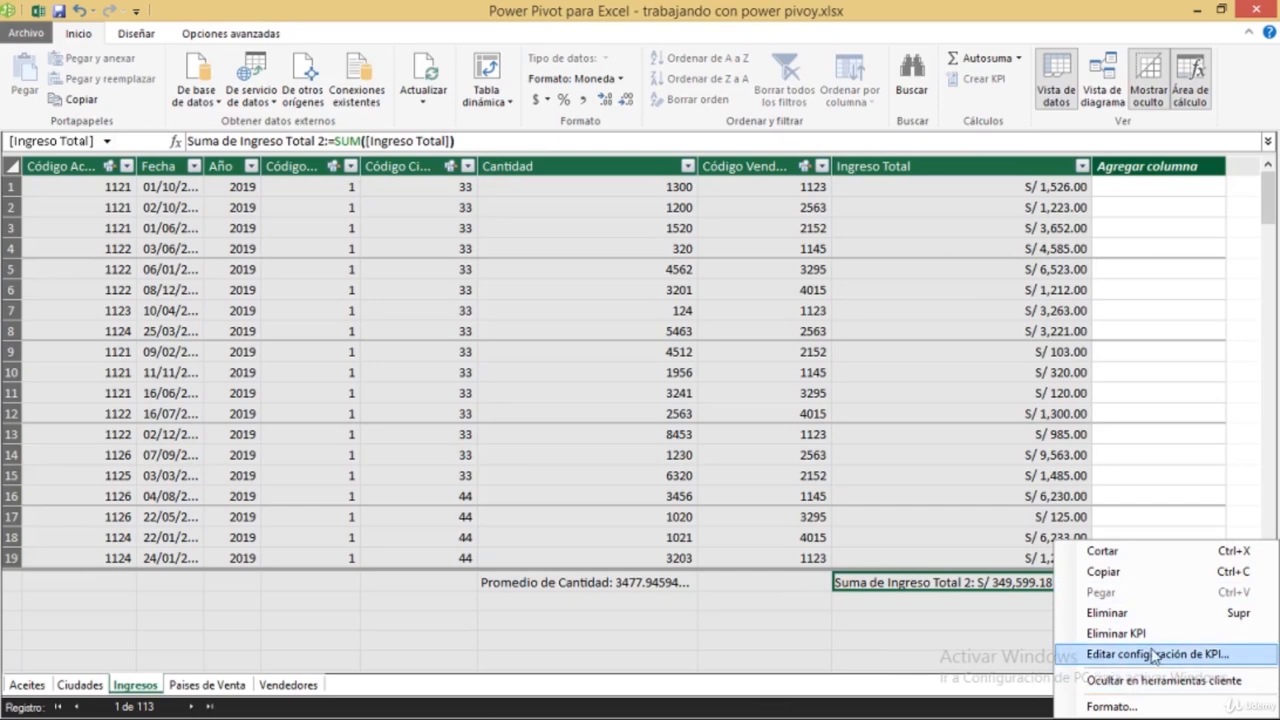
{"action": "left_click", "coordinate": [1206, 659]}
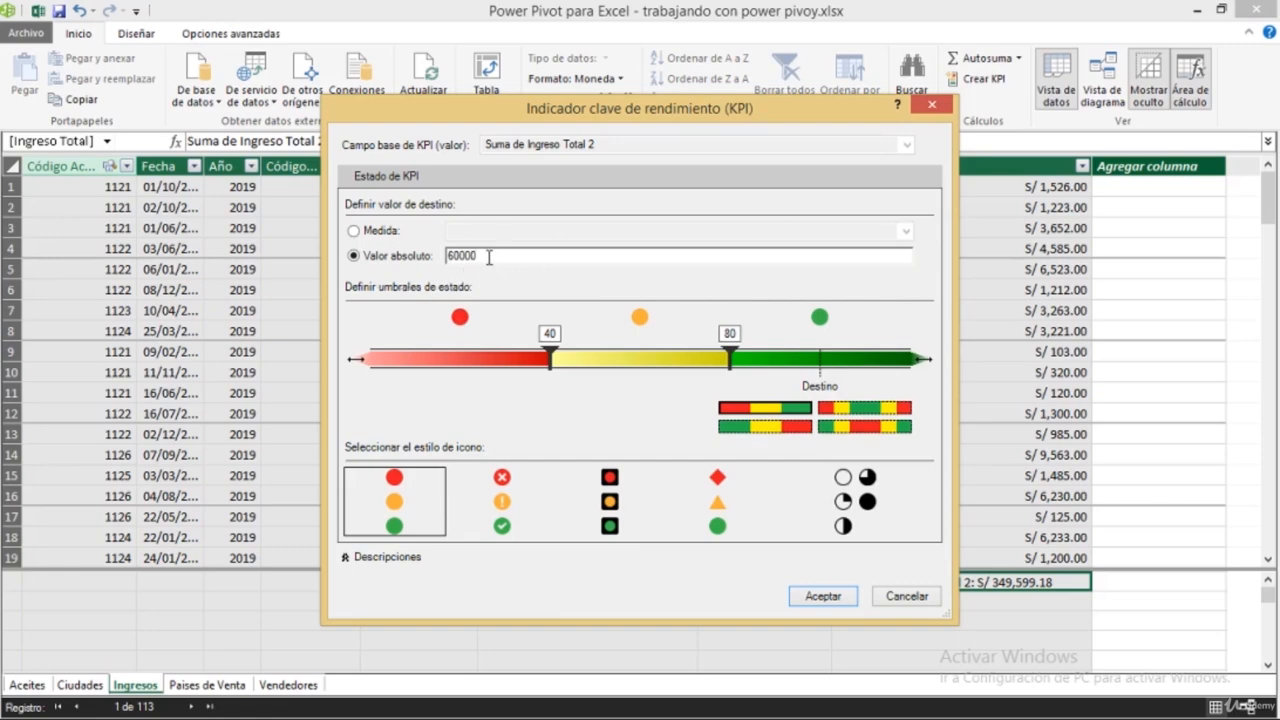
{"action": "key", "text": "BackSpace"}
{"action": "key", "text": "BackSpace"}
{"action": "key", "text": "BackSpace"}
{"action": "key", "text": "BackSpace"}
{"action": "type", "text": "75000"}
Set the KPI status thresholds to 52000 and 70000, use the plain red-yellow-green circle icon style, and apply the changes.
{"action": "left_click", "coordinate": [489, 505]}
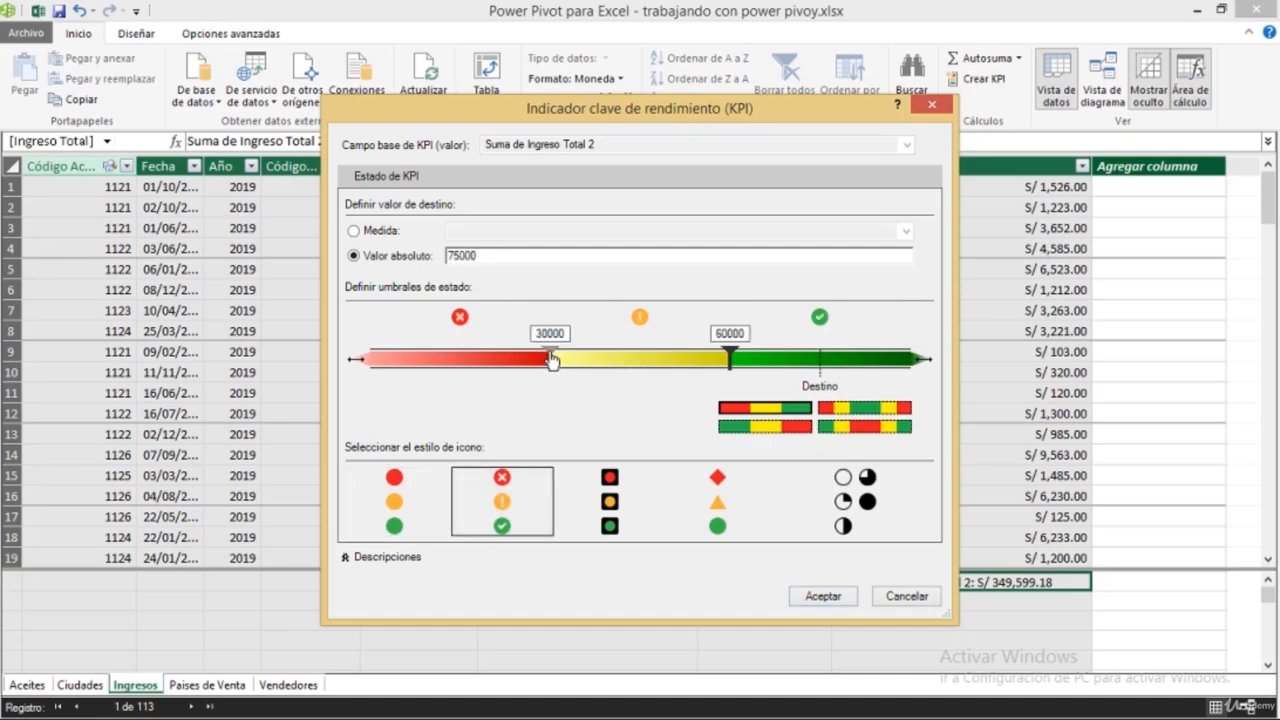
{"action": "left_click_drag", "start_coordinate": [731, 360], "coordinate": [772, 368]}
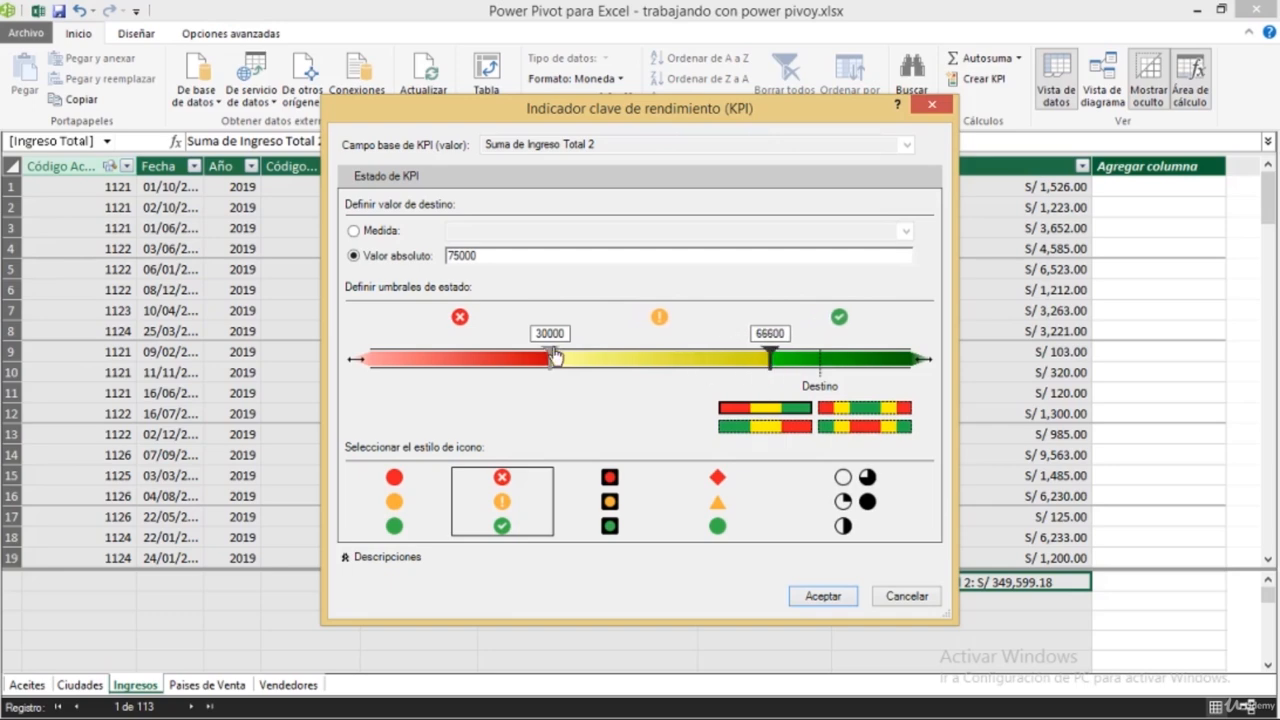
{"action": "left_click_drag", "start_coordinate": [555, 358], "coordinate": [686, 375]}
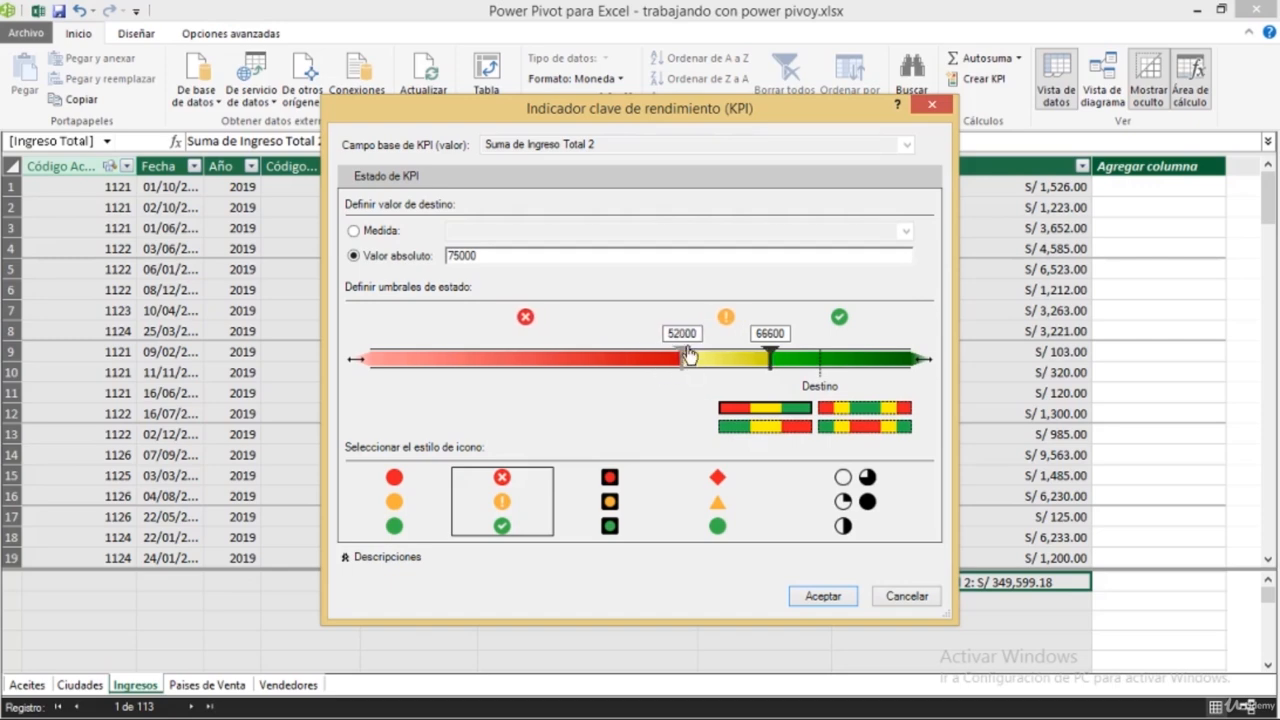
{"action": "left_click_drag", "start_coordinate": [767, 358], "coordinate": [790, 362]}
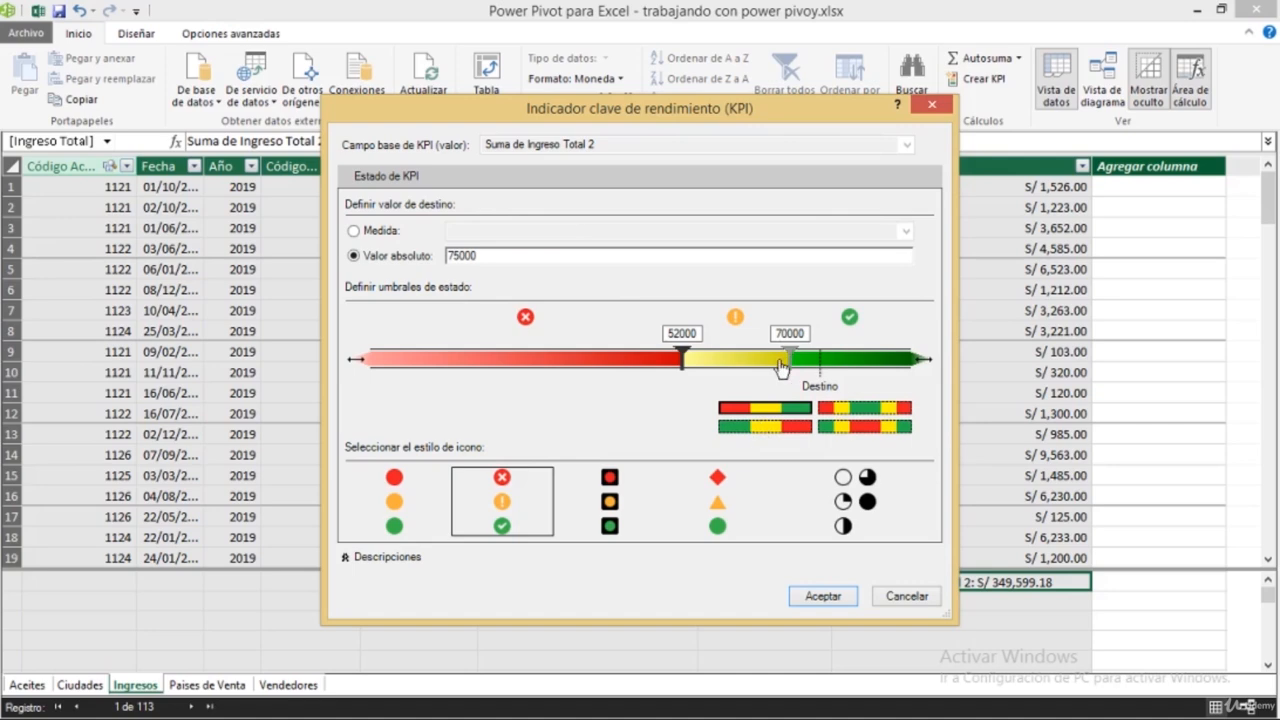
{"action": "left_click", "coordinate": [398, 490]}
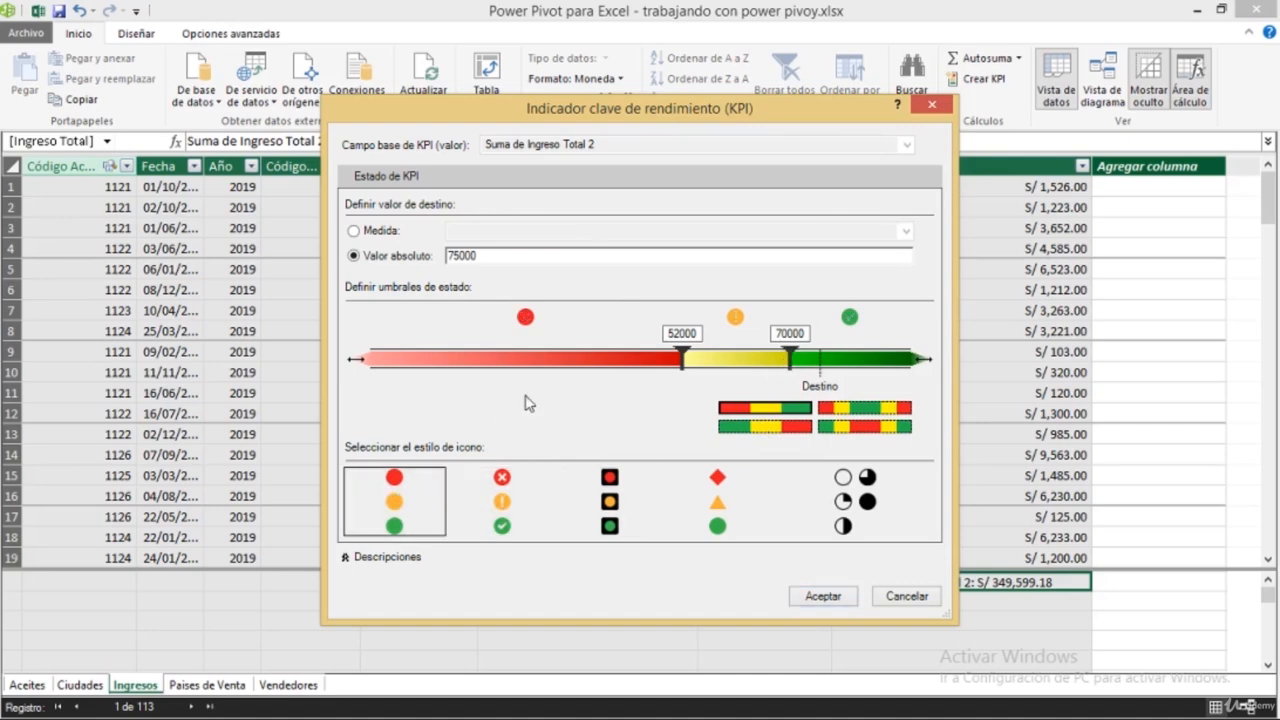
{"action": "left_click", "coordinate": [822, 597]}
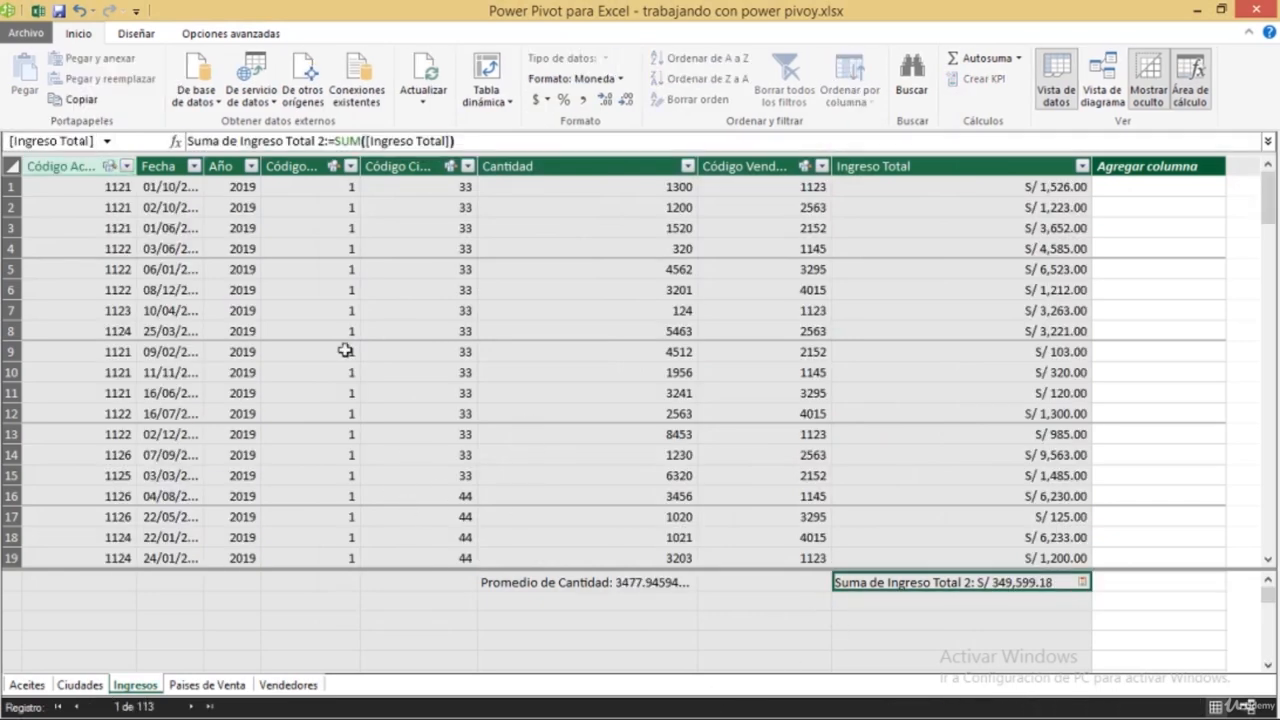
Switch back to Excel and compare each seller's income total with its KPI status icon in the pivot table.
{"action": "left_click", "coordinate": [1197, 10]}
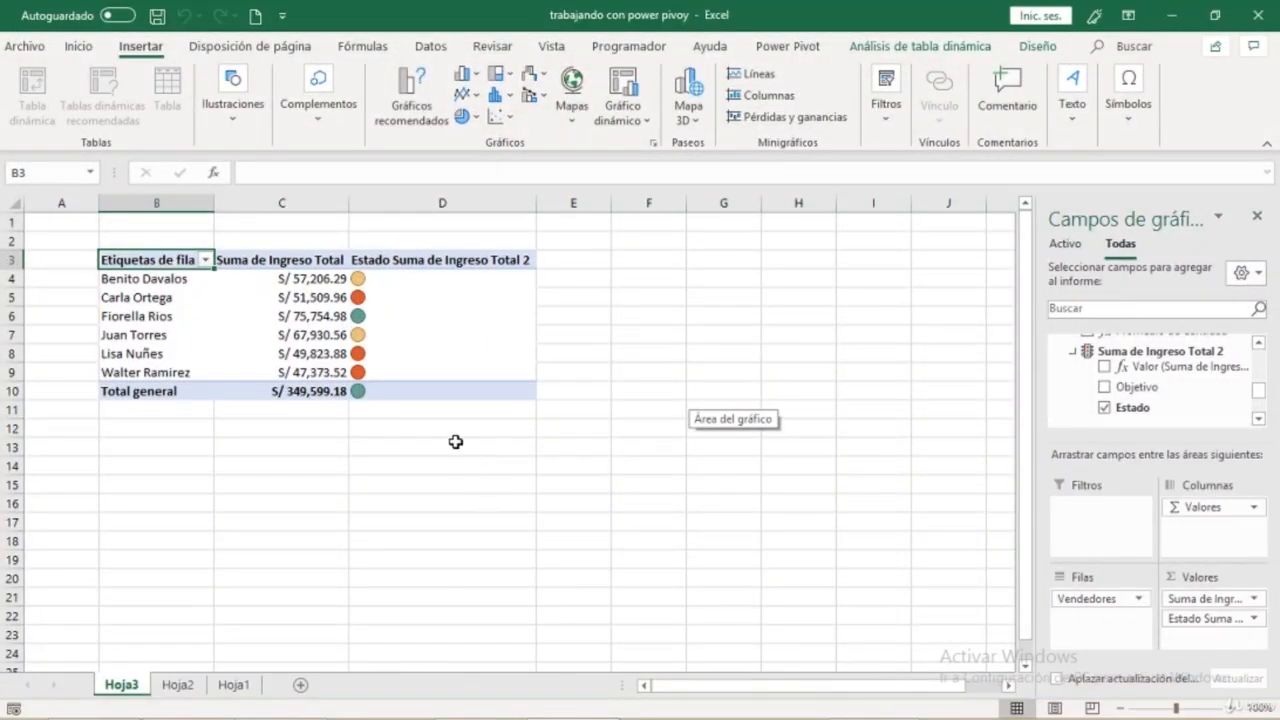
{"action": "left_click", "coordinate": [320, 318]}
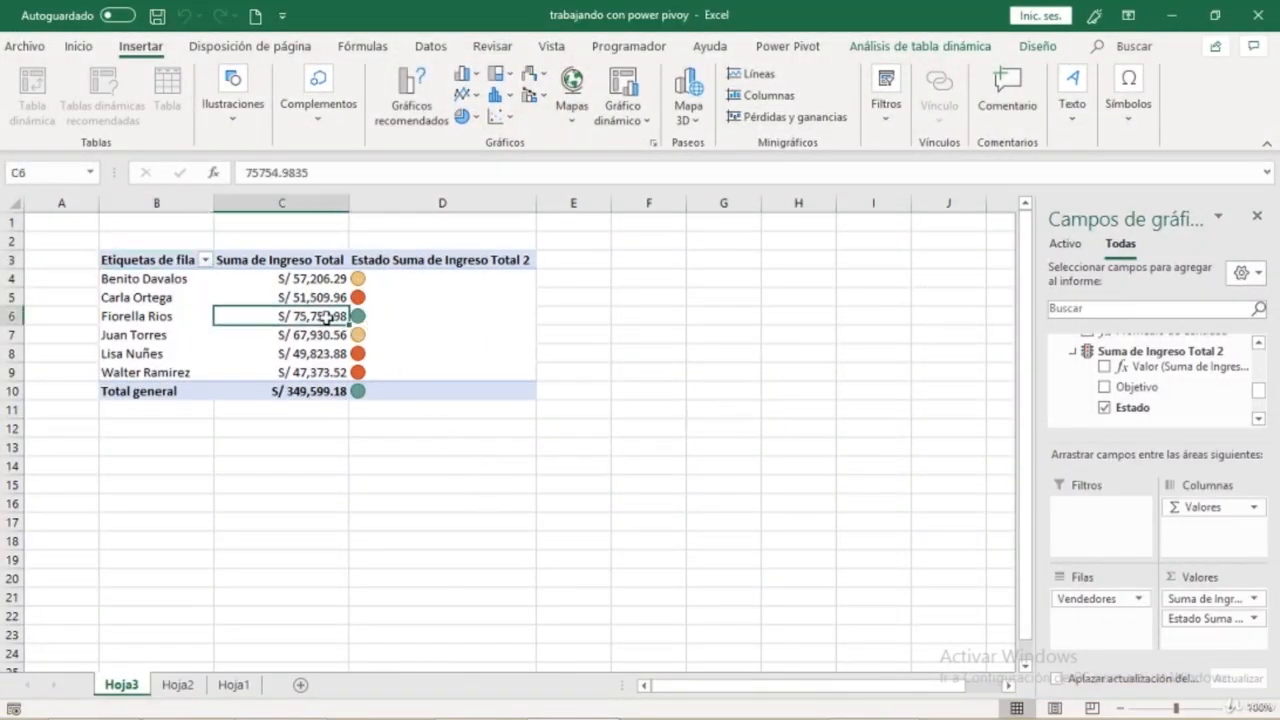
{"action": "left_click", "coordinate": [172, 320]}
{"action": "left_click", "coordinate": [229, 334]}
{"action": "left_click", "coordinate": [328, 279]}
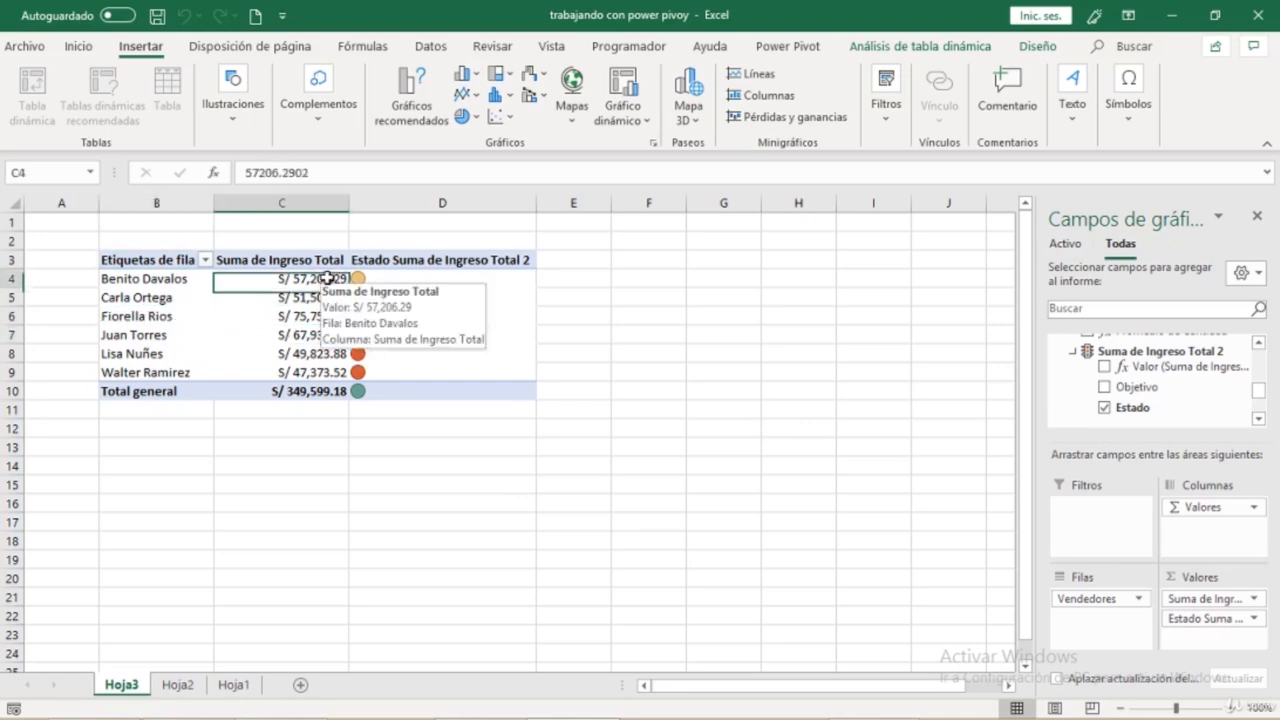
{"action": "left_click", "coordinate": [325, 336]}
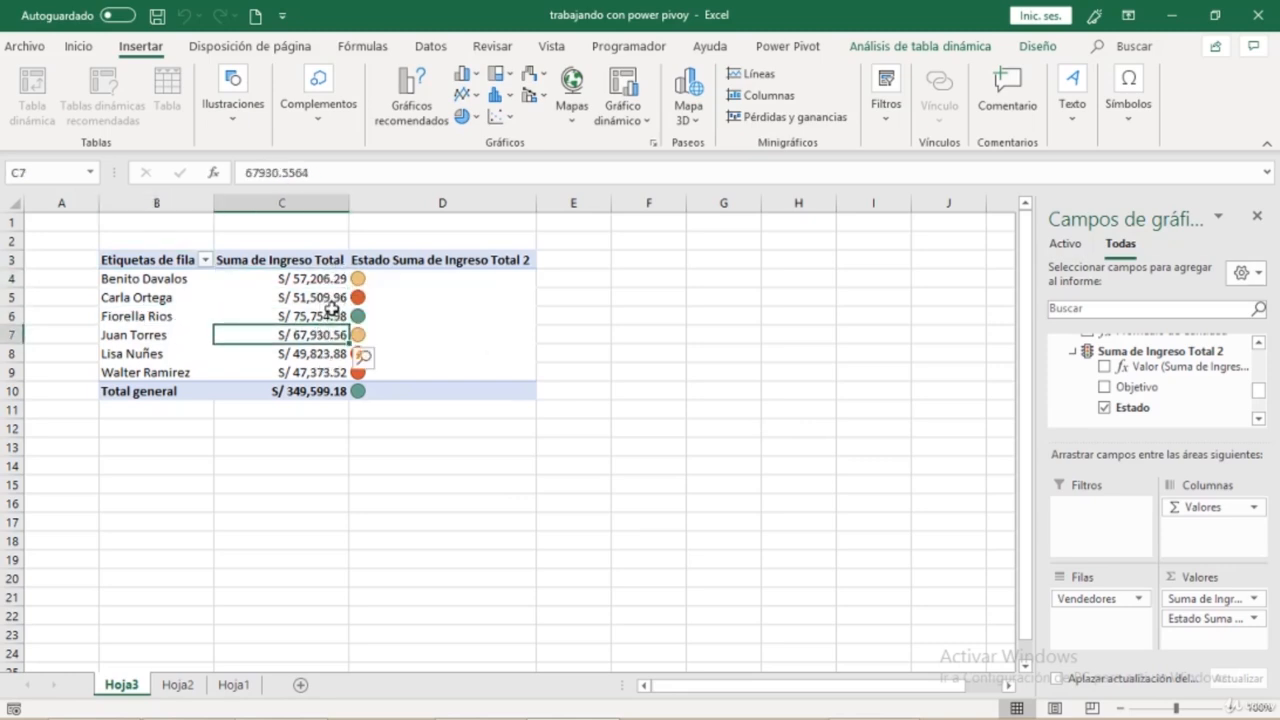
{"action": "left_click", "coordinate": [328, 299]}
{"action": "left_click", "coordinate": [328, 352]}
{"action": "left_click", "coordinate": [328, 364]}
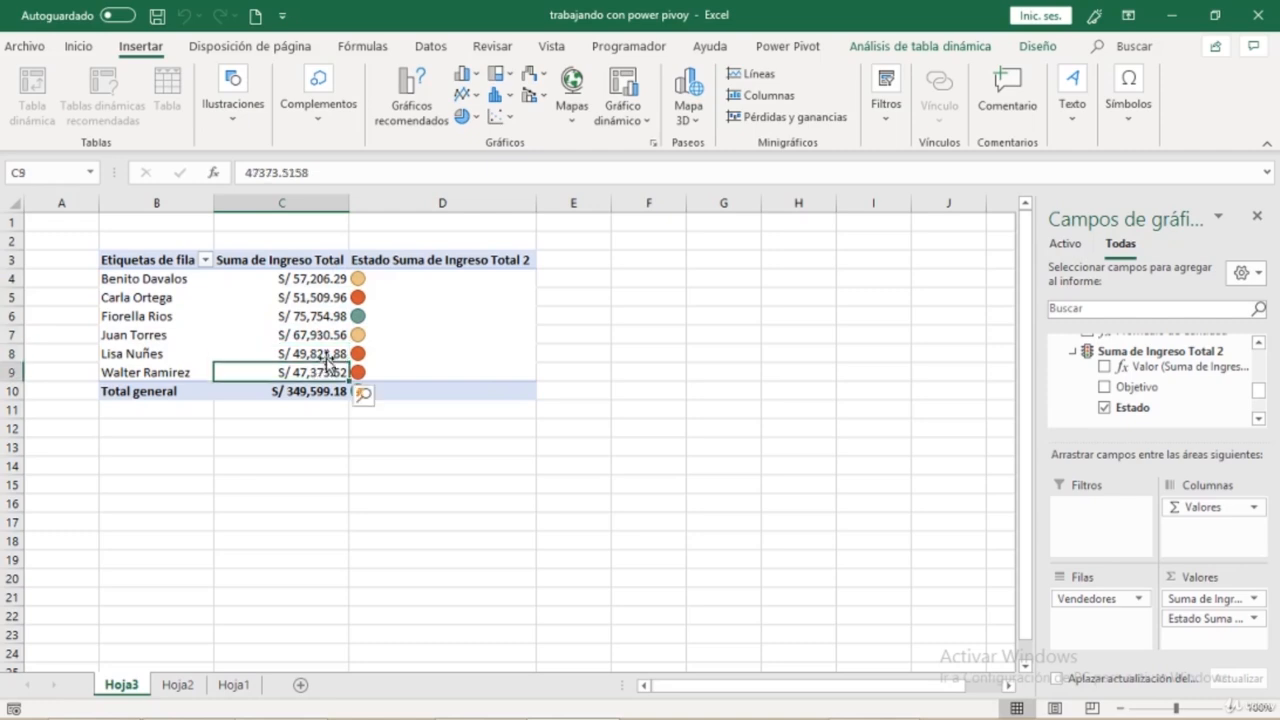
{"action": "left_click", "coordinate": [328, 354]}
{"action": "left_click", "coordinate": [330, 368]}
{"action": "left_click", "coordinate": [336, 356]}
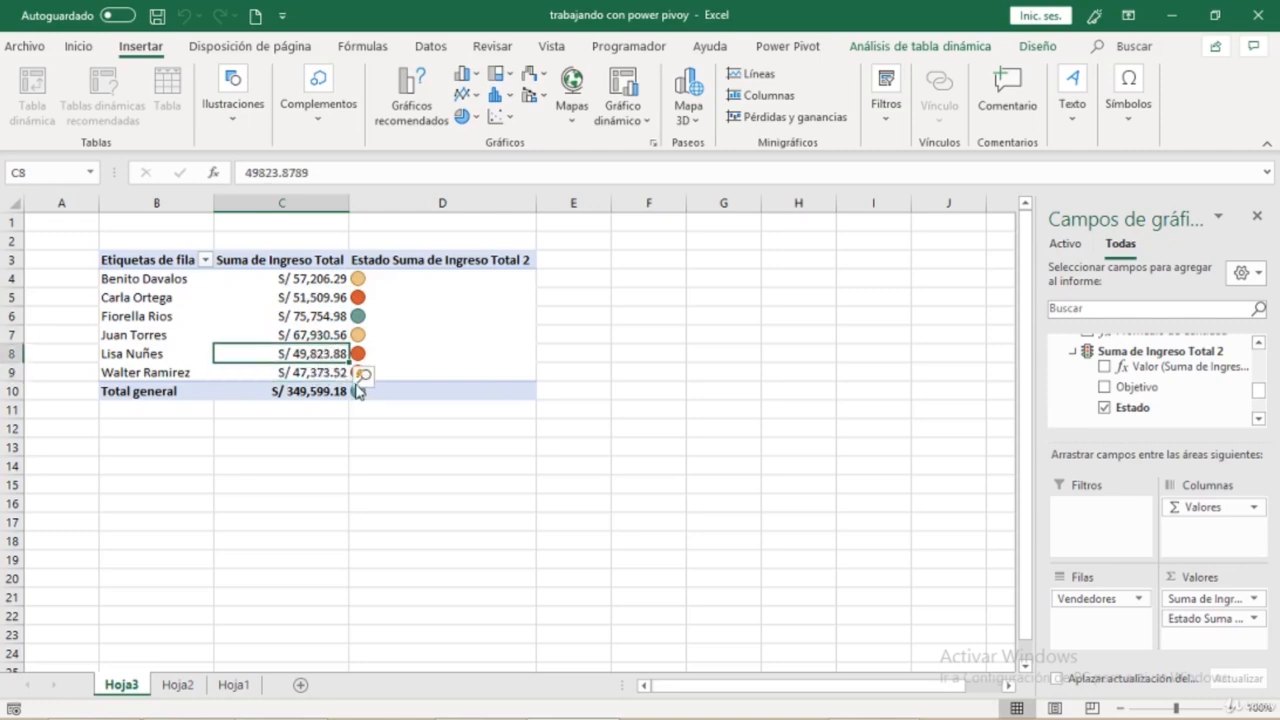
{"action": "left_click", "coordinate": [597, 342]}
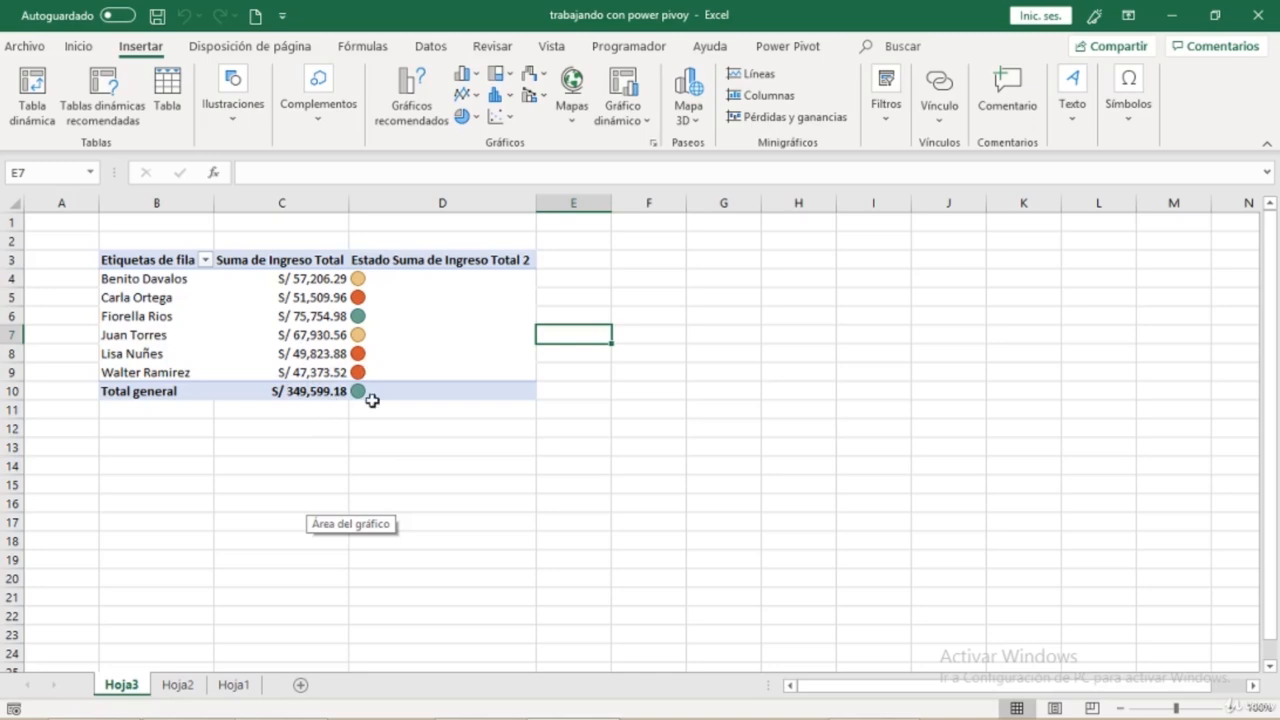
{"action": "mouse_move", "coordinate": [389, 383]}
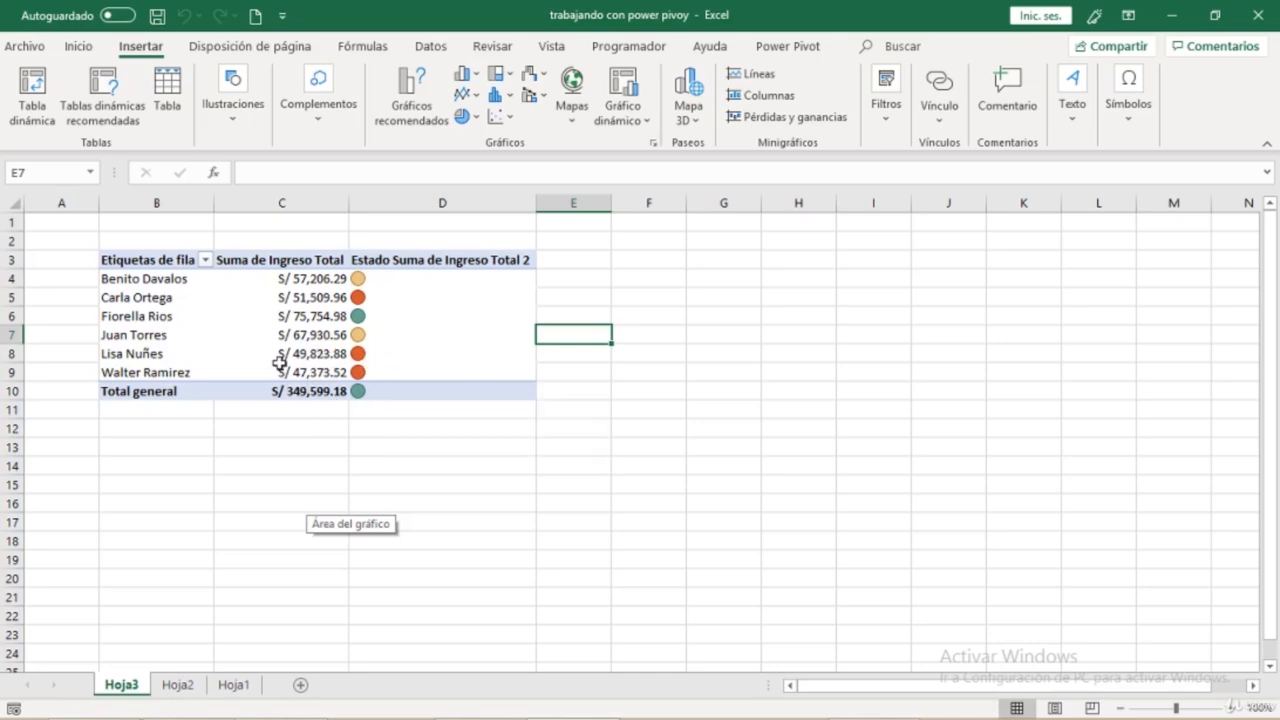